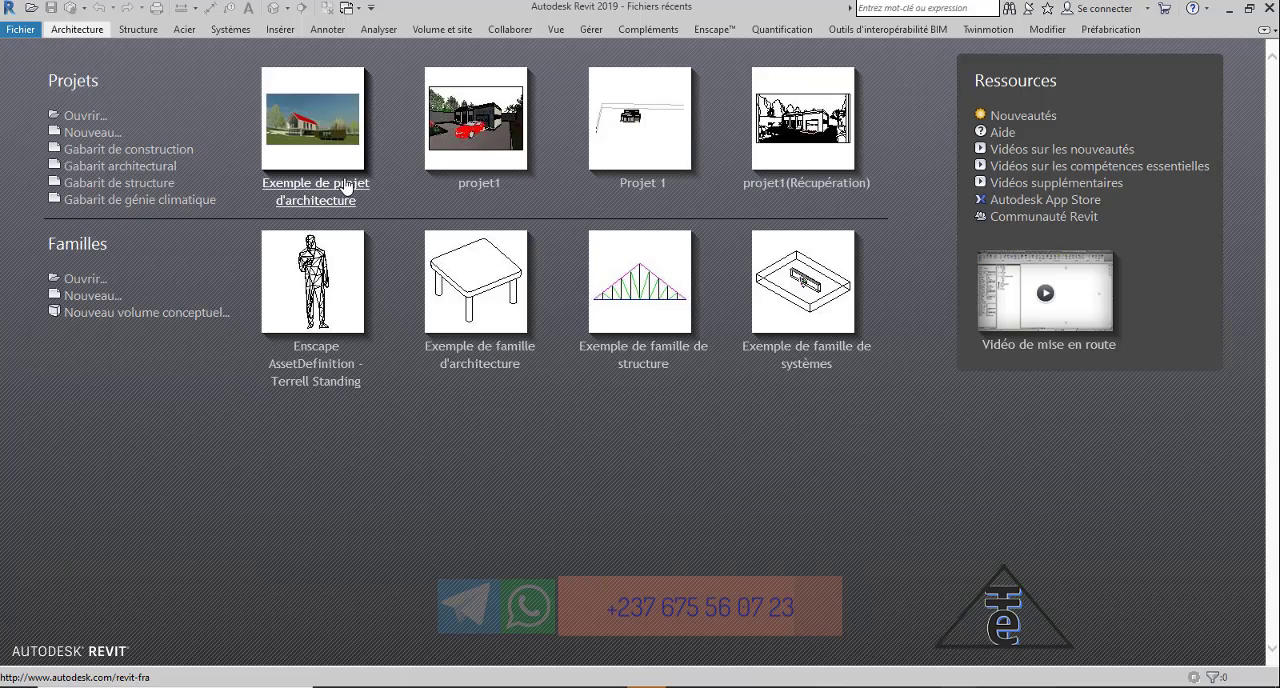
# Open the sample architecture project (Exemple de projet d'architecture) and display its 3D view From Yard.
pyautogui.click(345, 188)
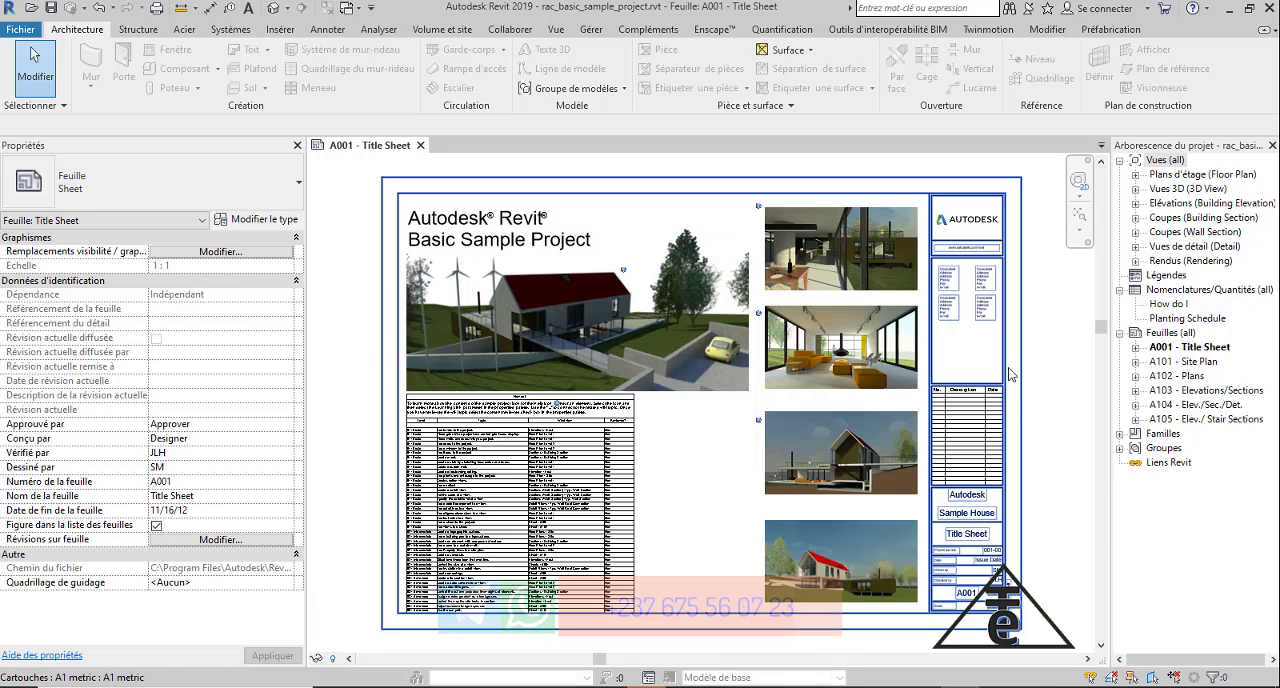
pyautogui.click(1136, 190)
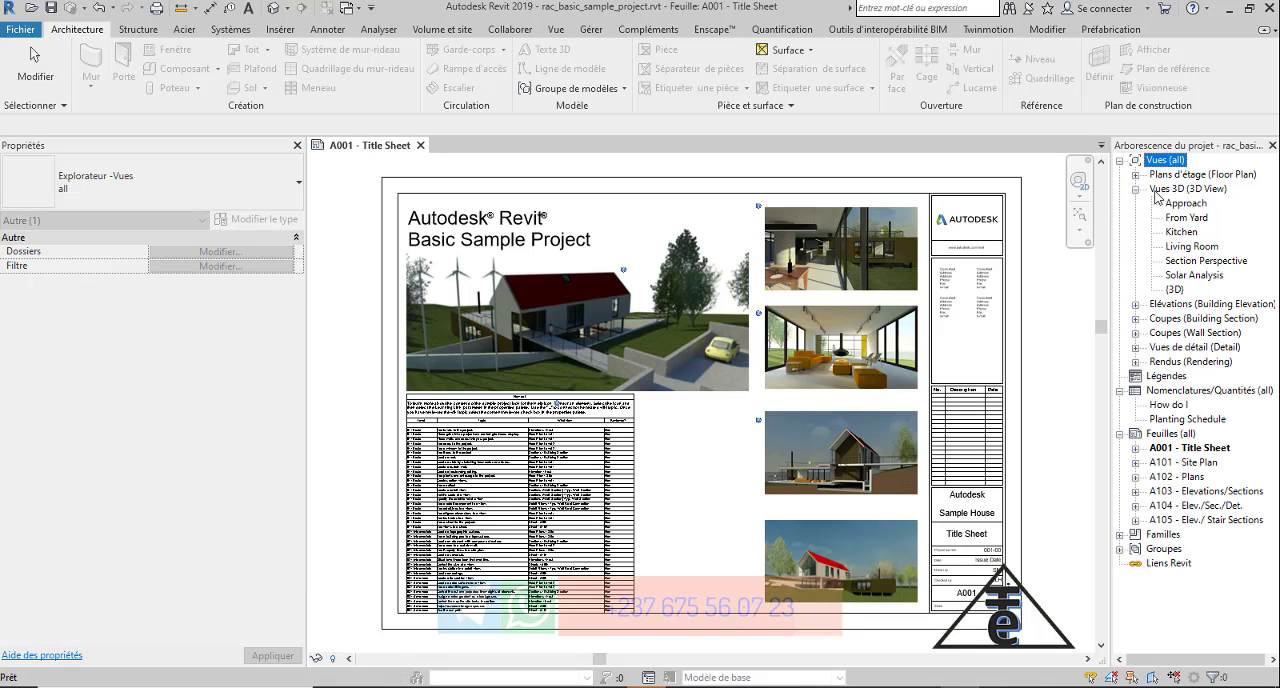
pyautogui.click(1200, 218)
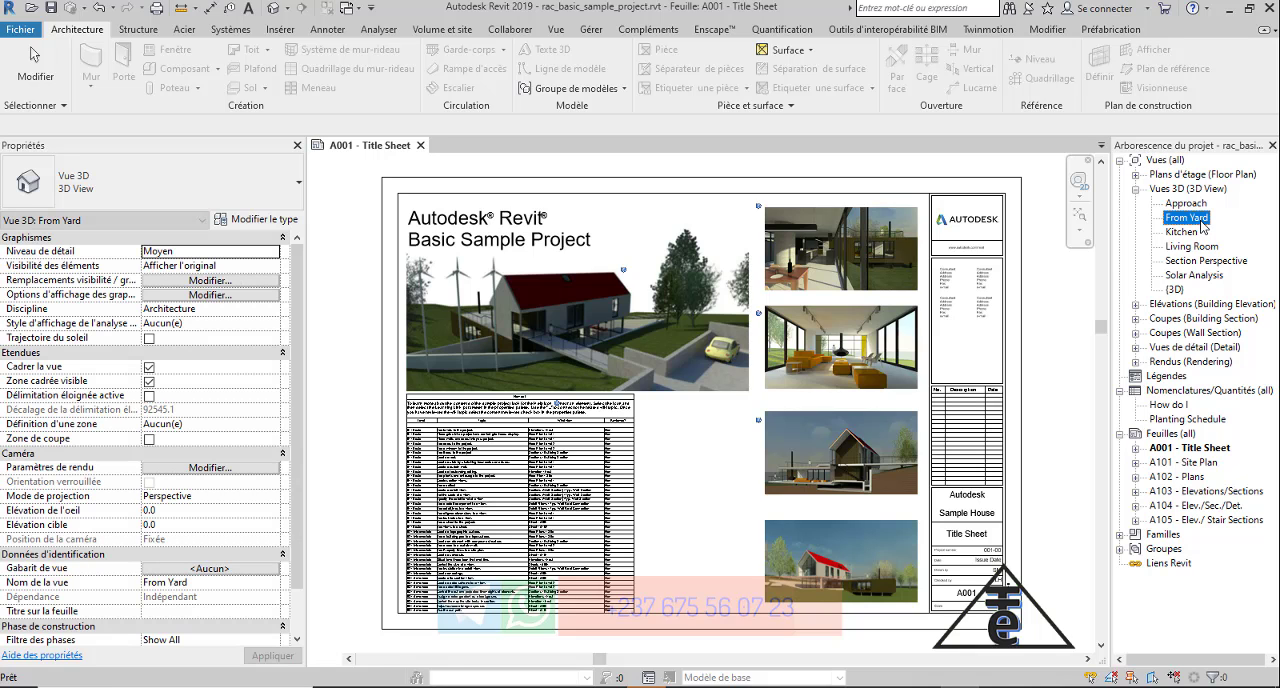
pyautogui.doubleClick(1202, 222)
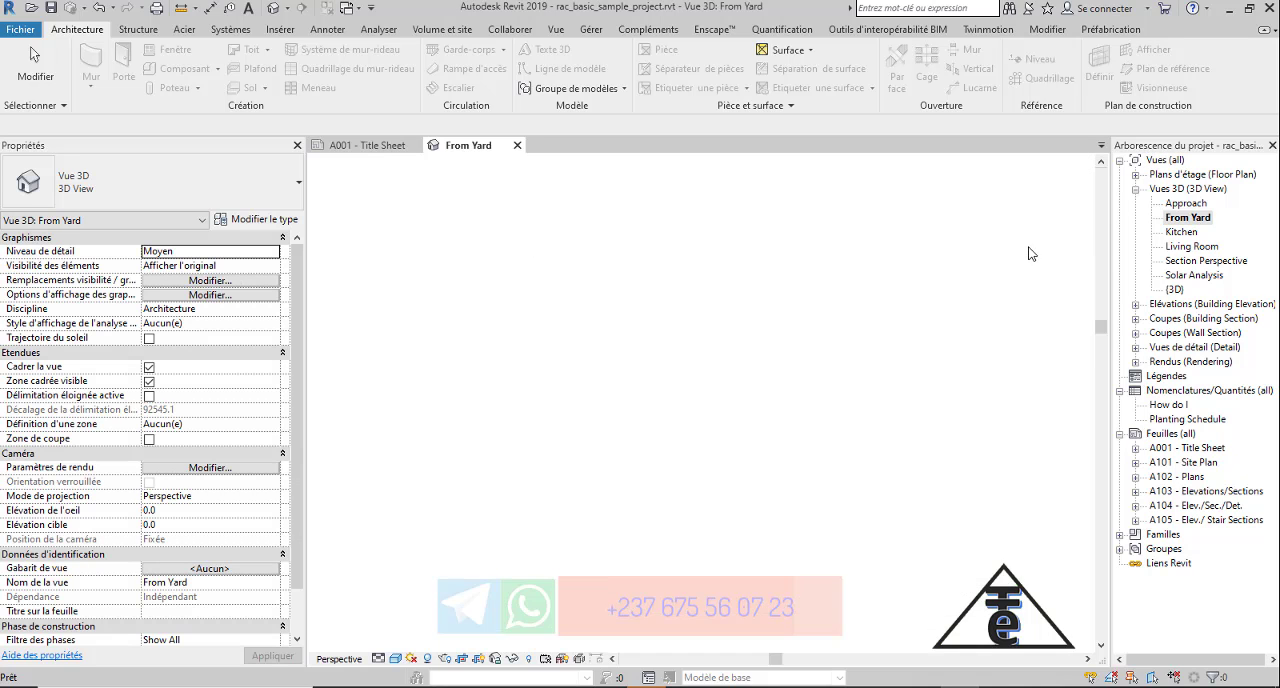
# Open the appearance settings of the exterior Finition 2 [5] layer's material in the upper-floor side wall's type structure.
pyautogui.scroll(5, 703, 480)
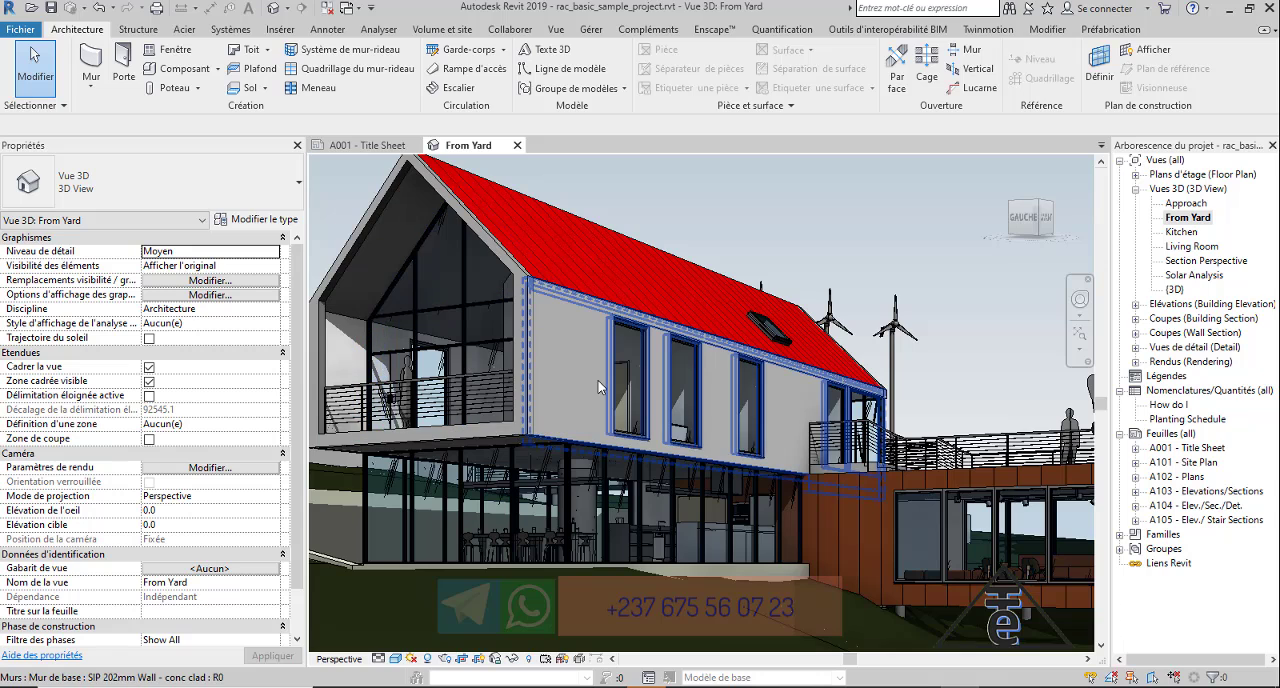
pyautogui.click(542, 374)
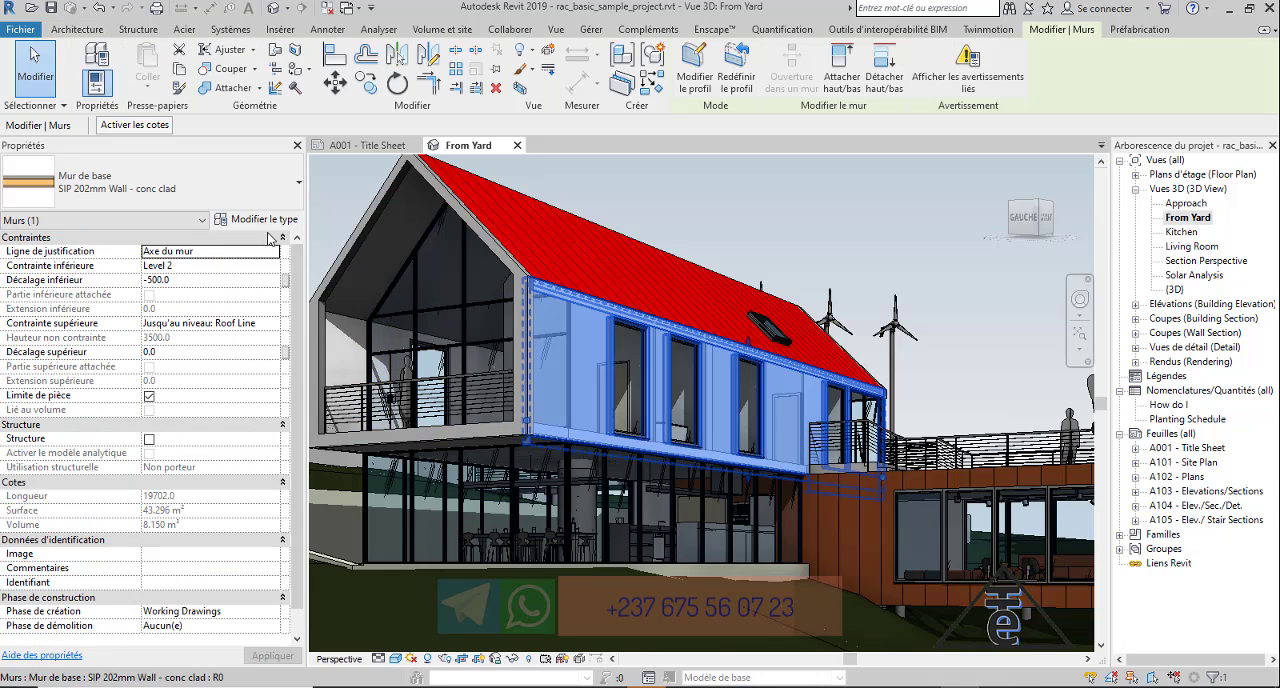
pyautogui.click(250, 219)
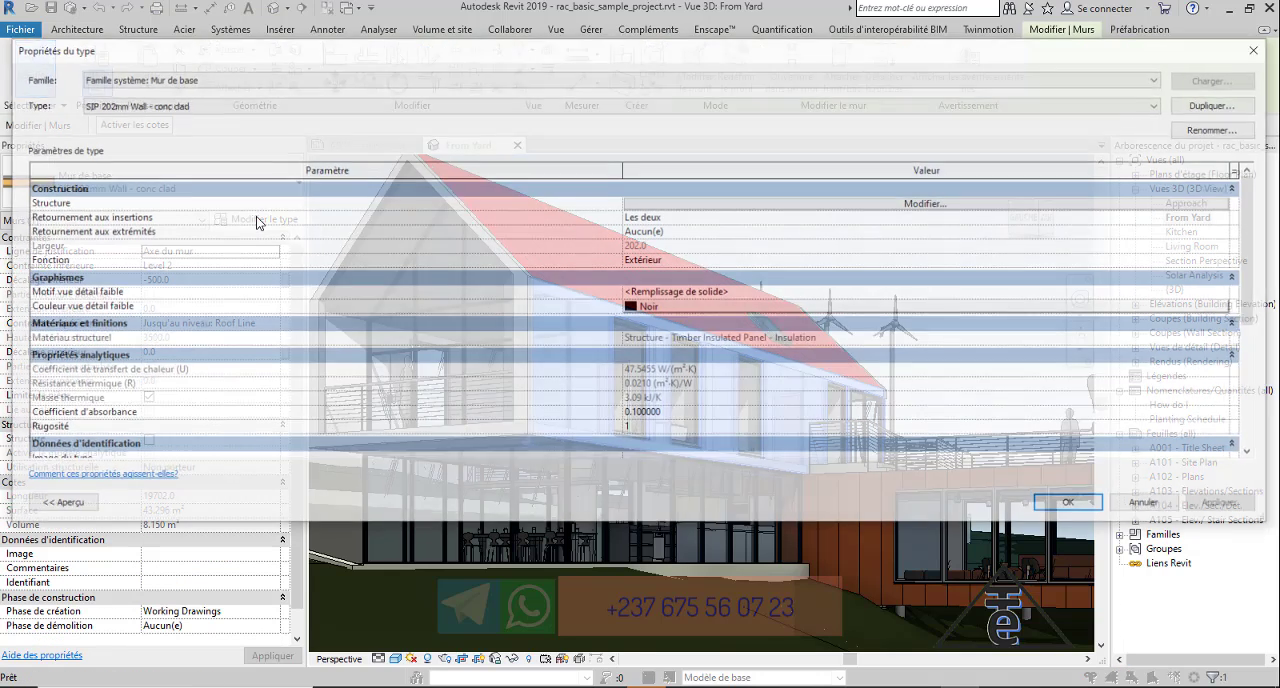
pyautogui.click(928, 204)
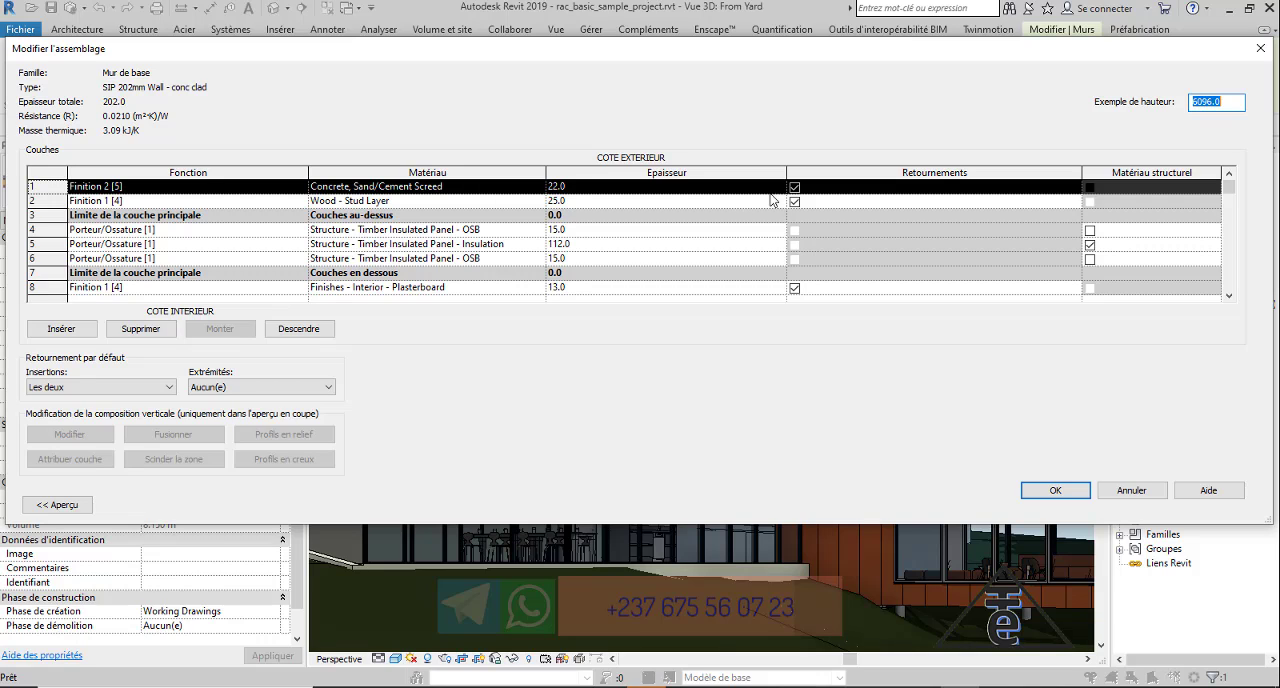
pyautogui.click(540, 188)
pyautogui.click(540, 188)
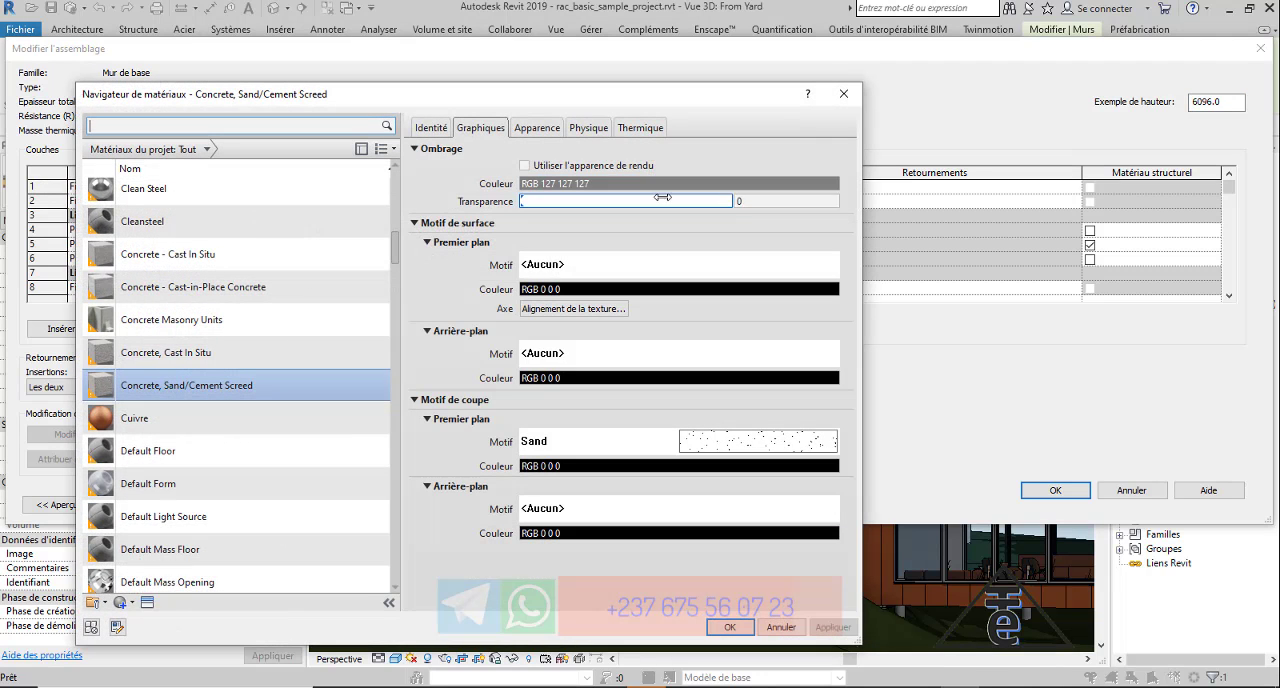
pyautogui.click(536, 130)
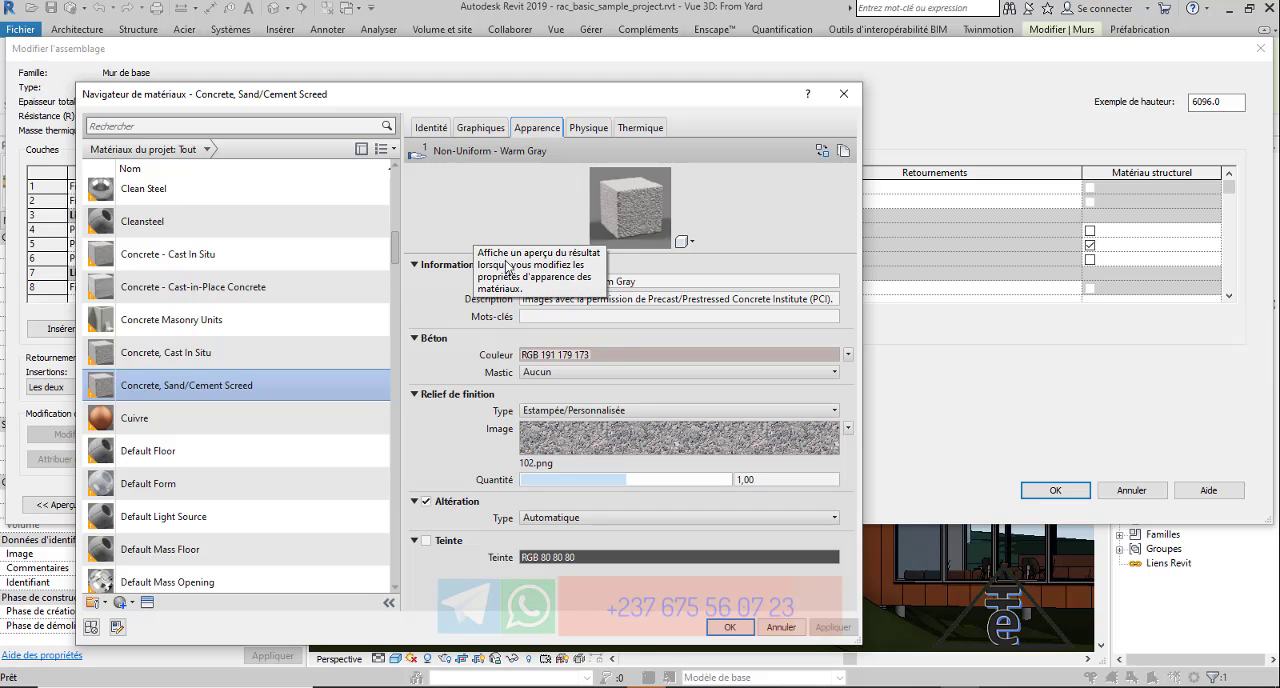
# Duplicate the Concrete, Sand/Cement Screed material and name the copy 0-NDOP.
pyautogui.rightClick(207, 388)
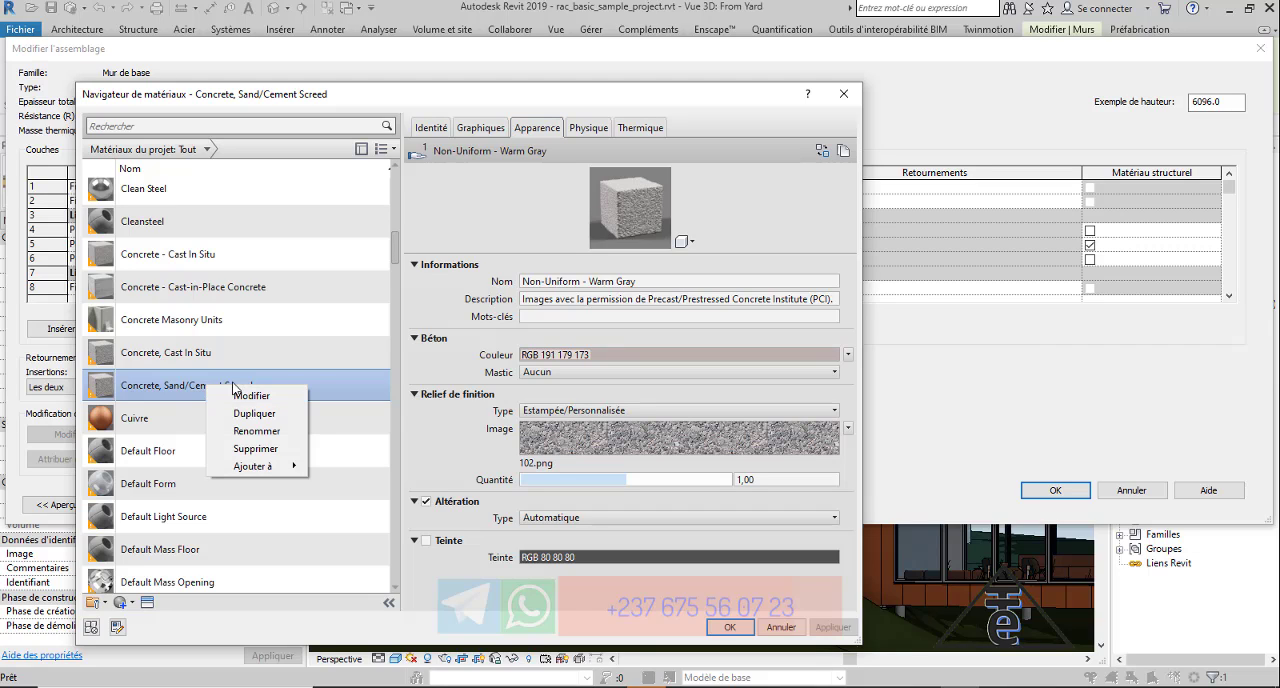
pyautogui.click(256, 413)
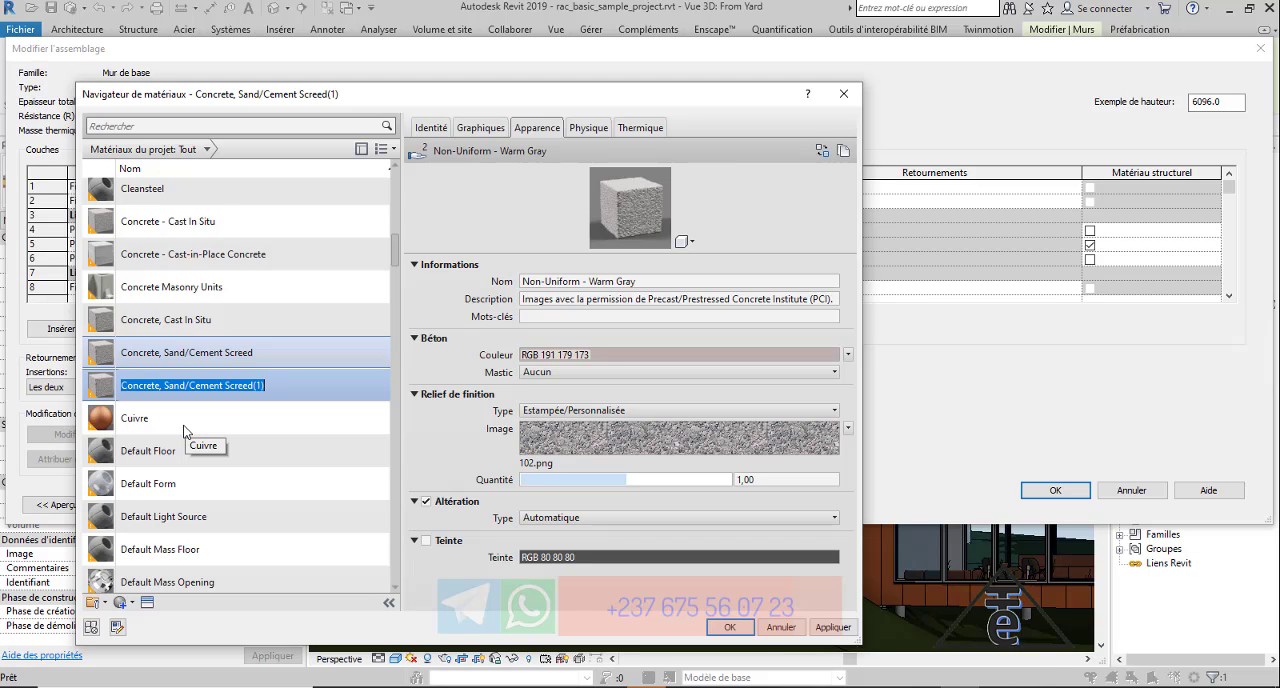
pyautogui.write('0')
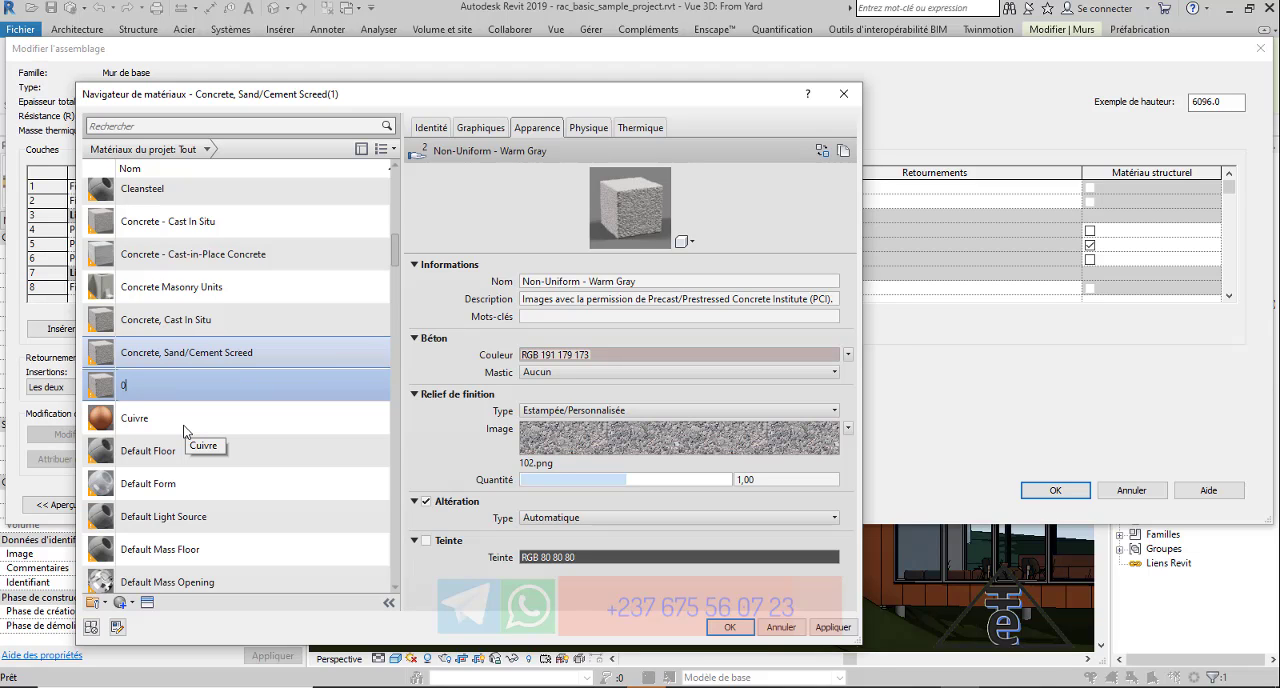
pyautogui.write('-')
pyautogui.write('NDOP')
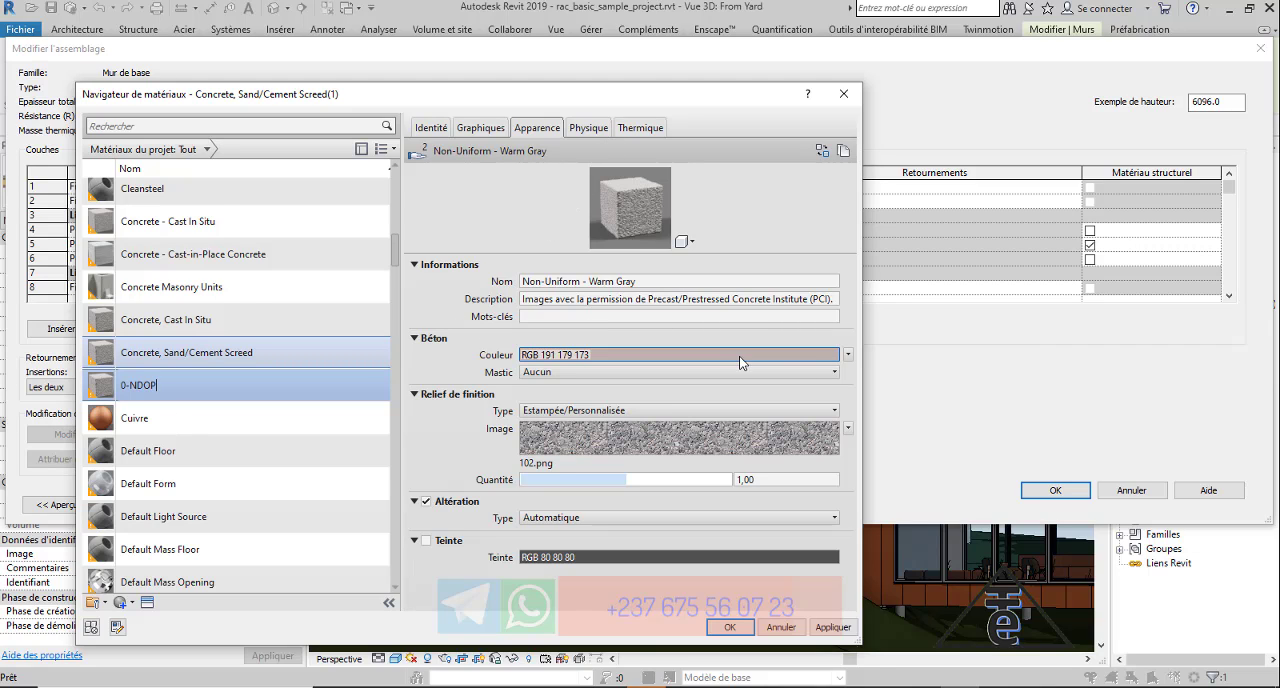
# Replace the 0-NDOP material's concrete colour with the image file NDOP.jpg.
pyautogui.click(848, 355)
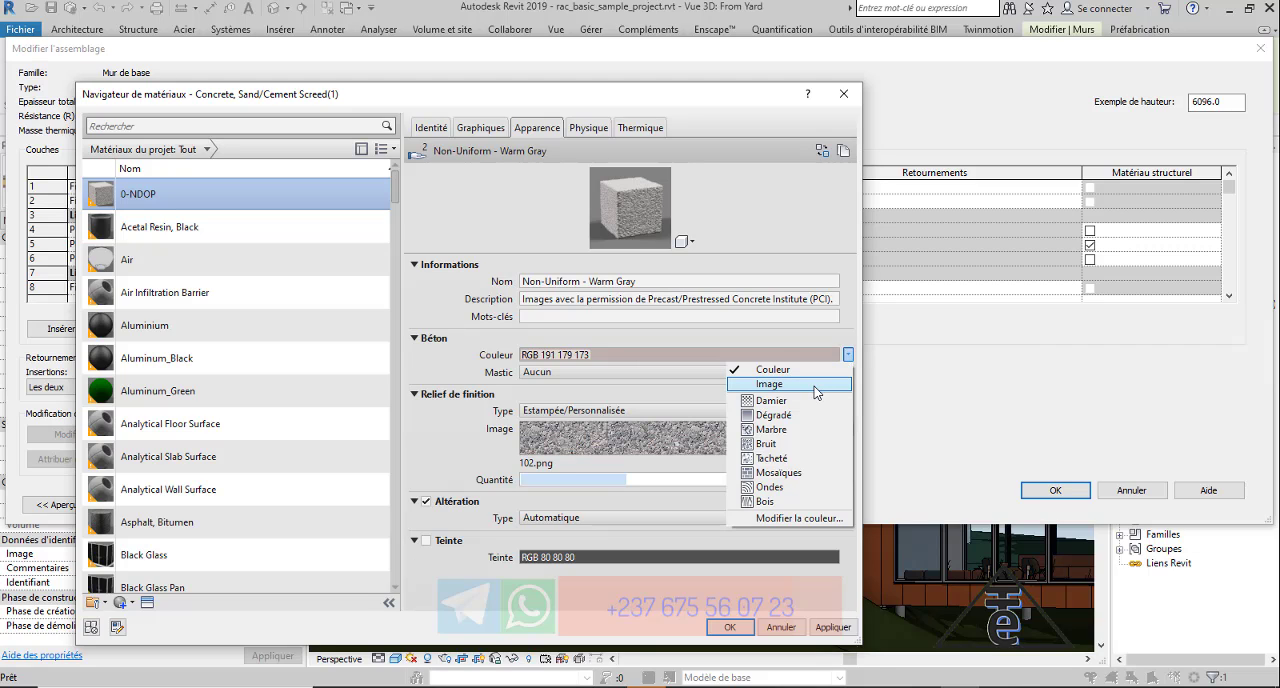
pyautogui.click(814, 386)
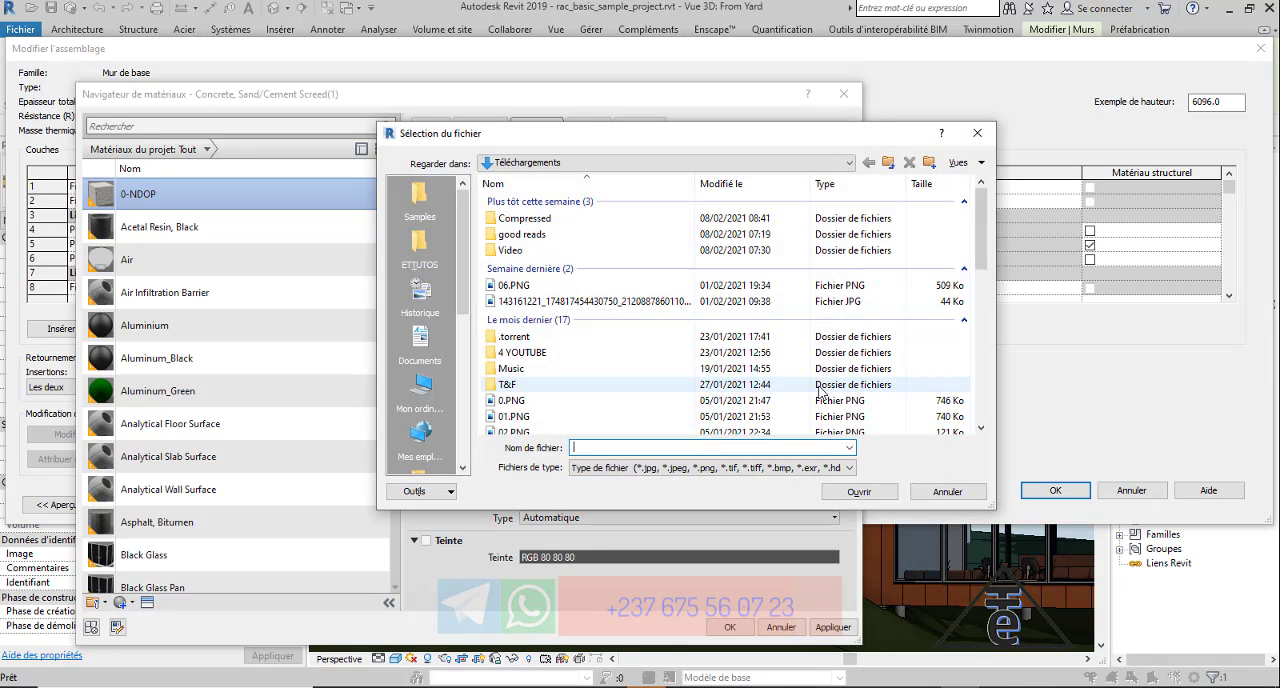
pyautogui.moveTo(697, 134); pyautogui.dragTo(705, 62)
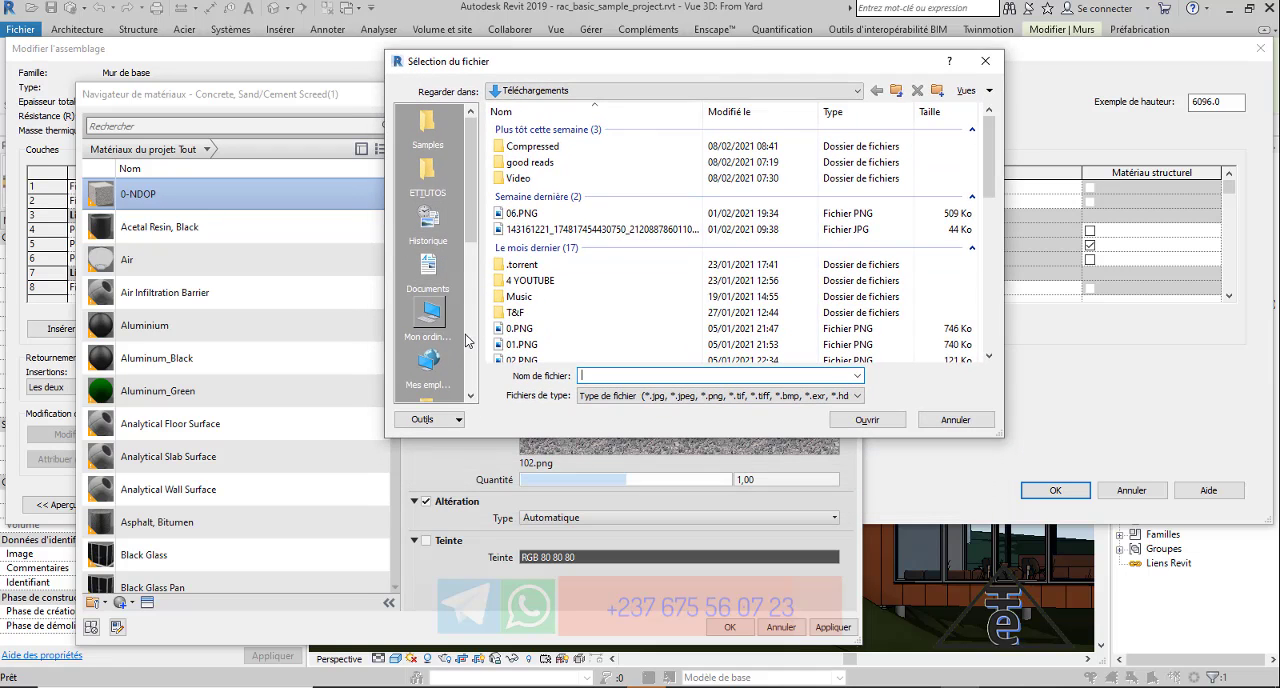
pyautogui.click(444, 224)
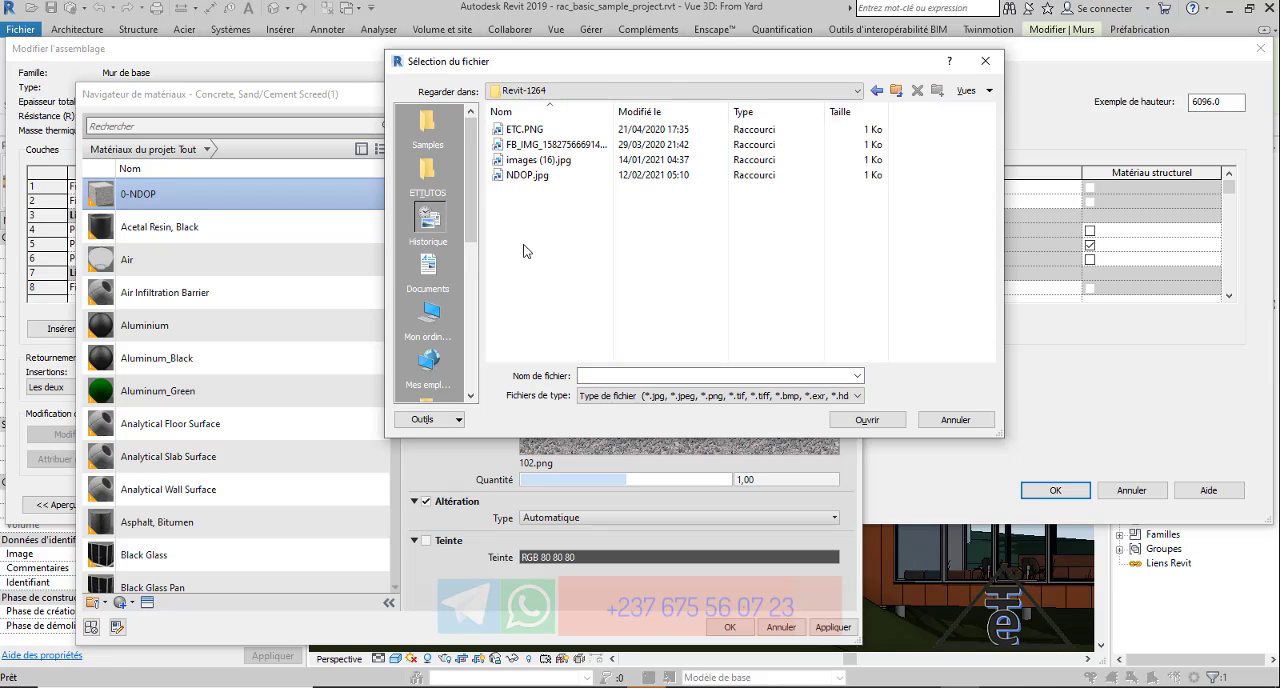
pyautogui.click(526, 176)
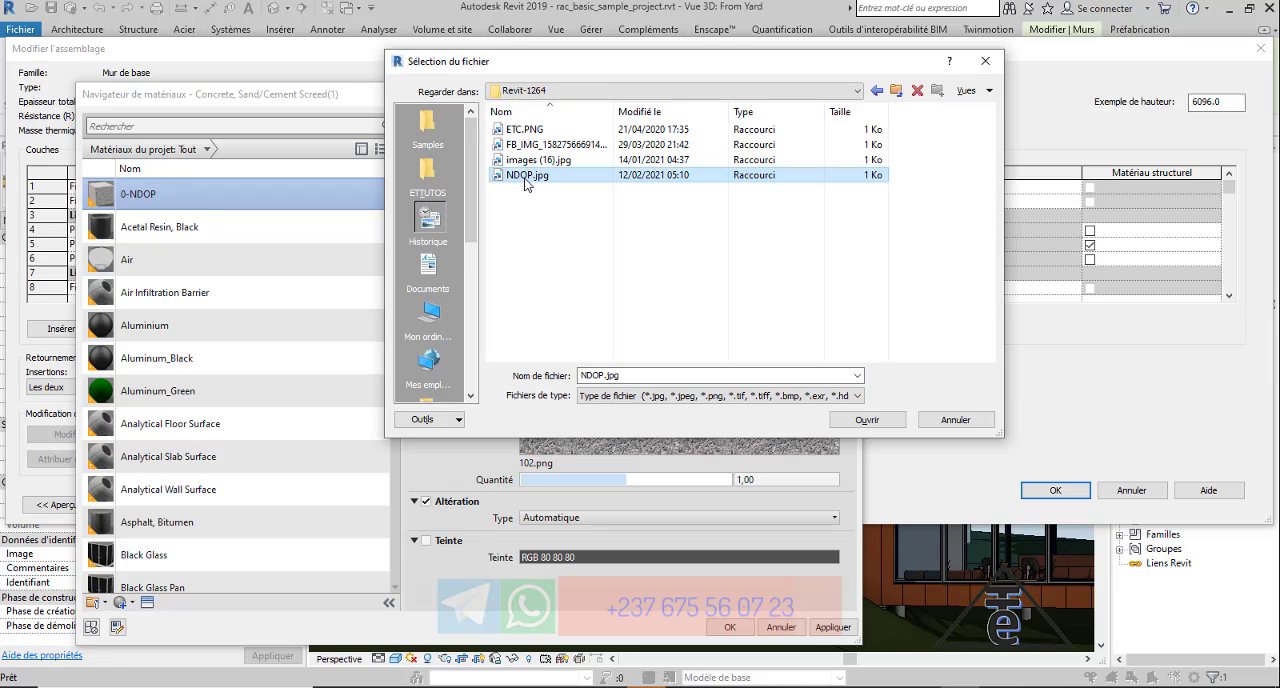
pyautogui.click(893, 424)
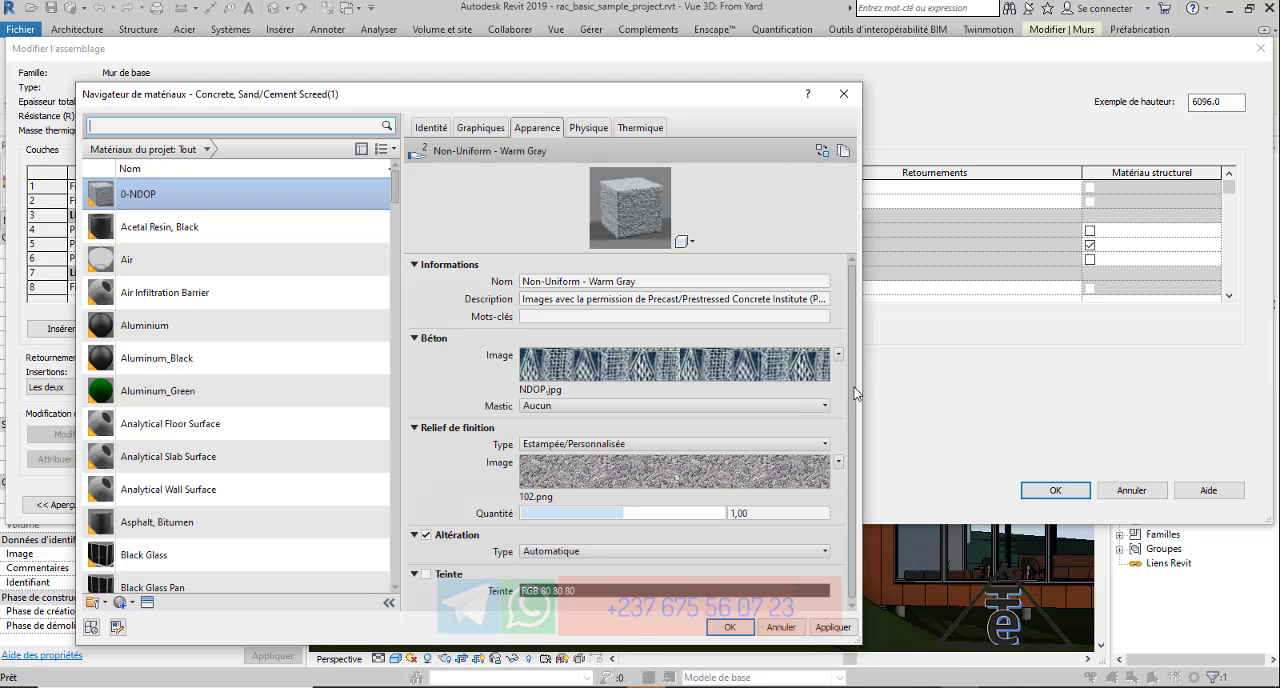
# Apply 0-NDOP to the wall's exterior finish layer, confirm the assembly and type changes, and deselect the wall.
pyautogui.moveTo(780, 379)
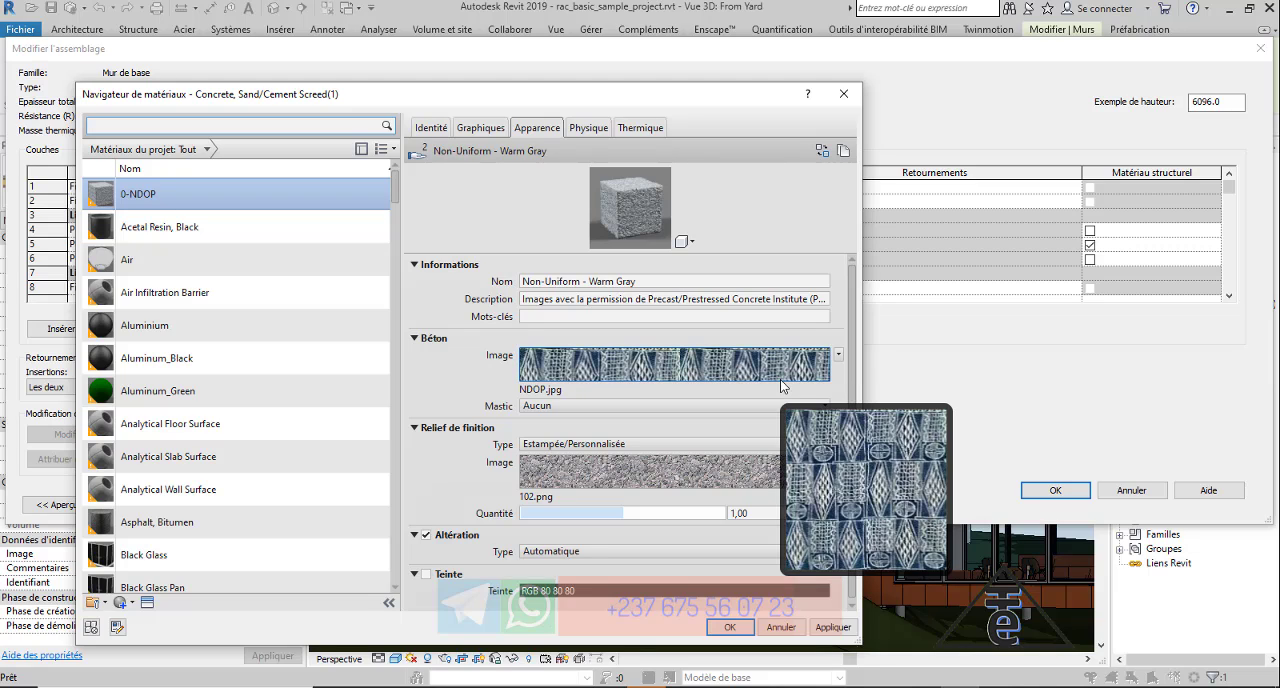
pyautogui.click(746, 630)
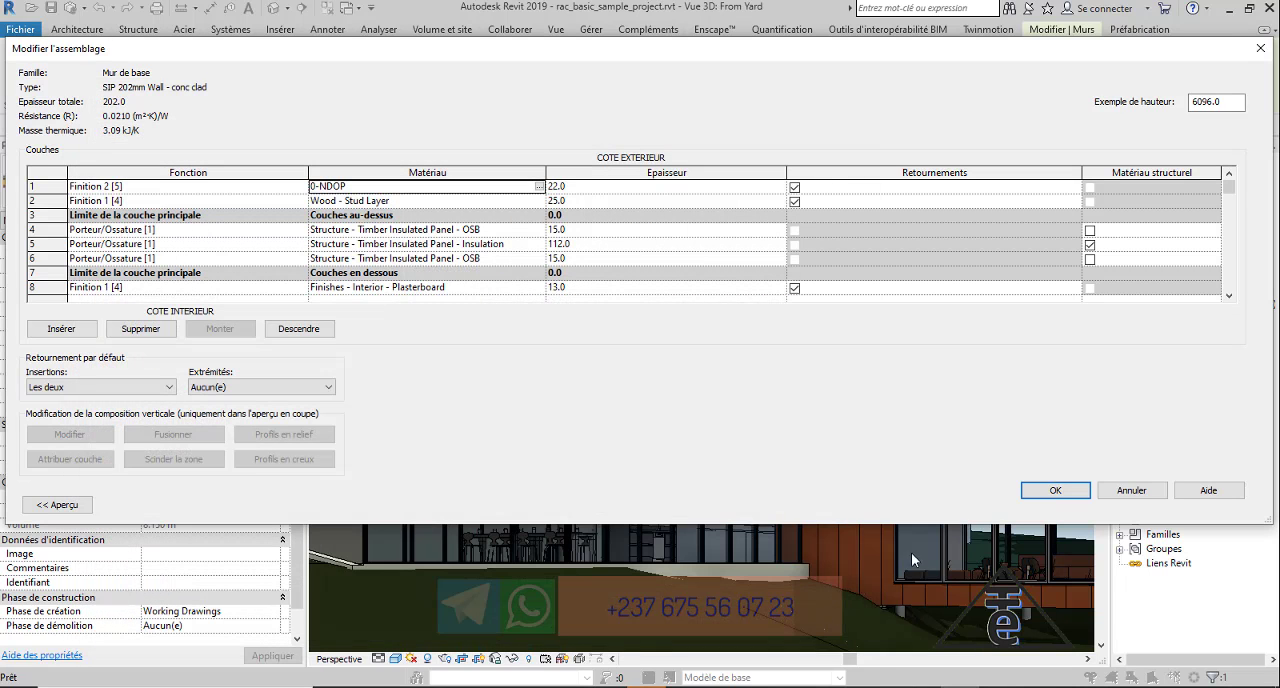
pyautogui.click(1041, 495)
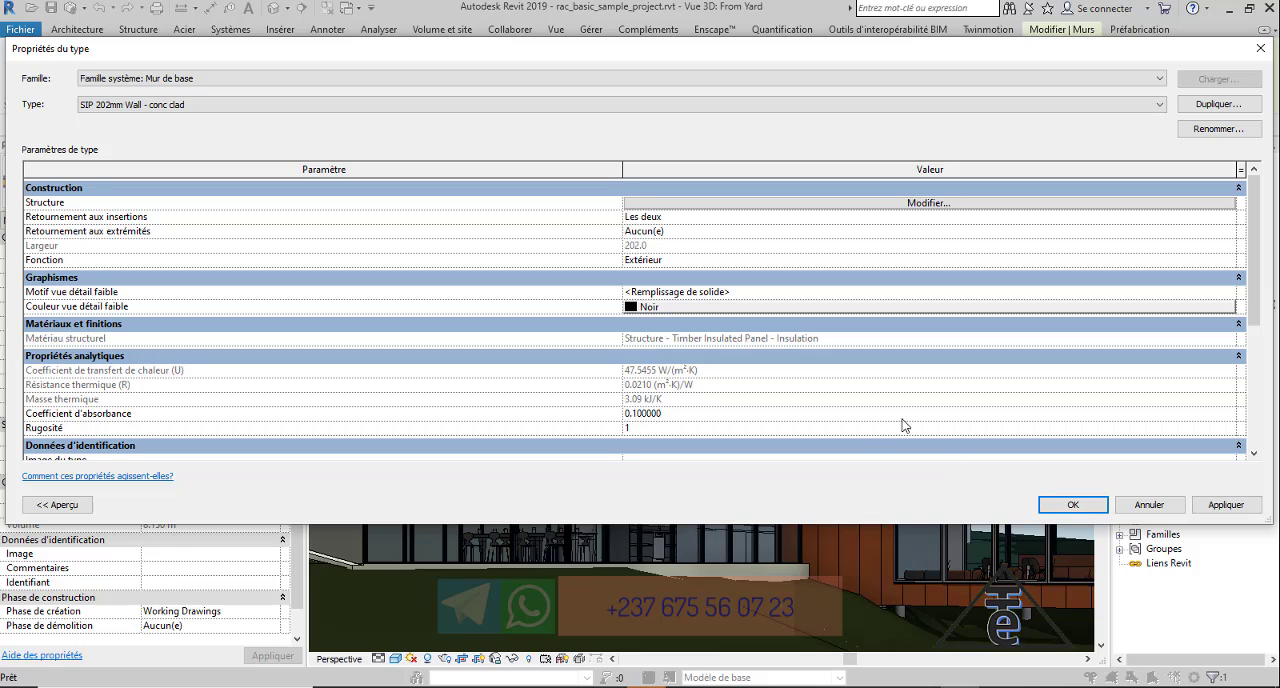
pyautogui.click(1045, 506)
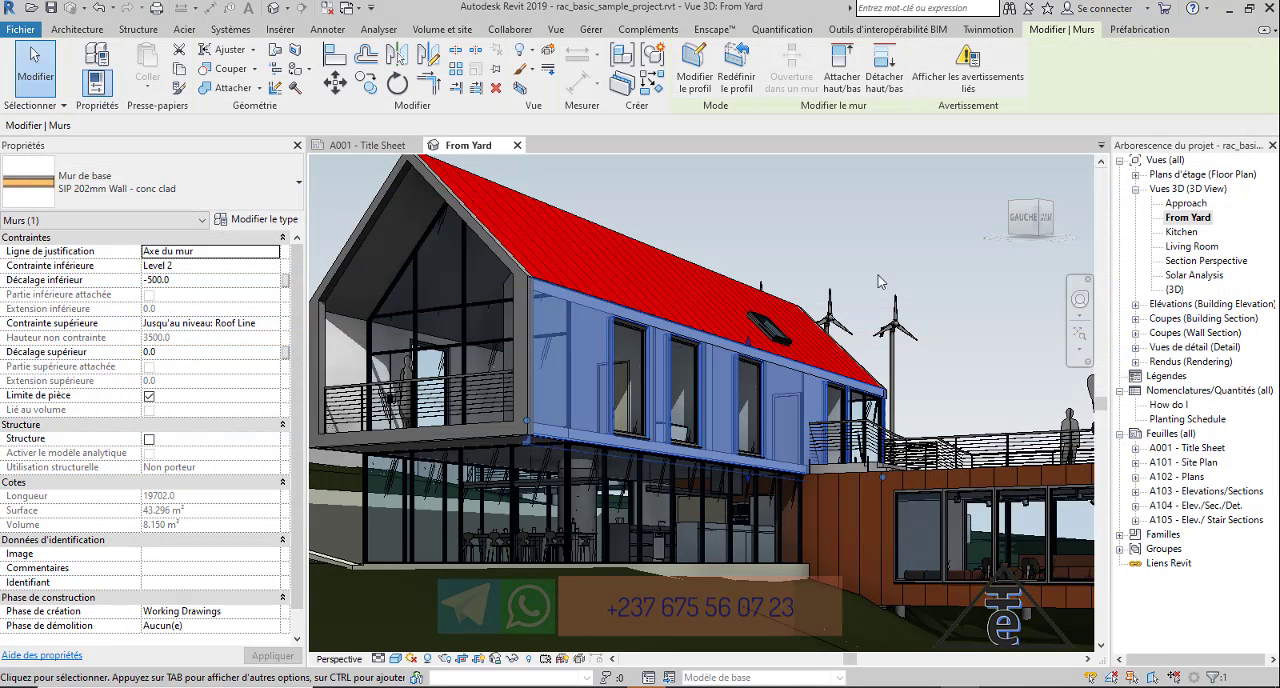
pyautogui.click(905, 253)
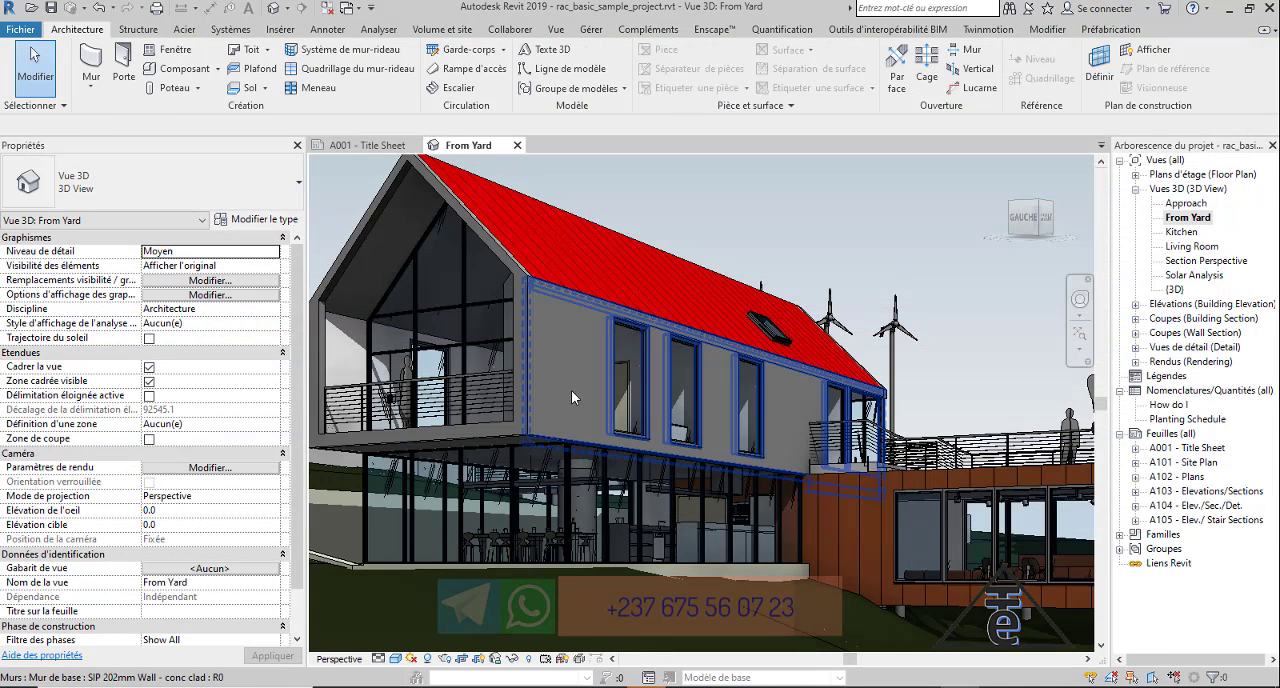
# Set the From Yard view's visual style to Réaliste to show the material on the wall.
pyautogui.click(395, 658)
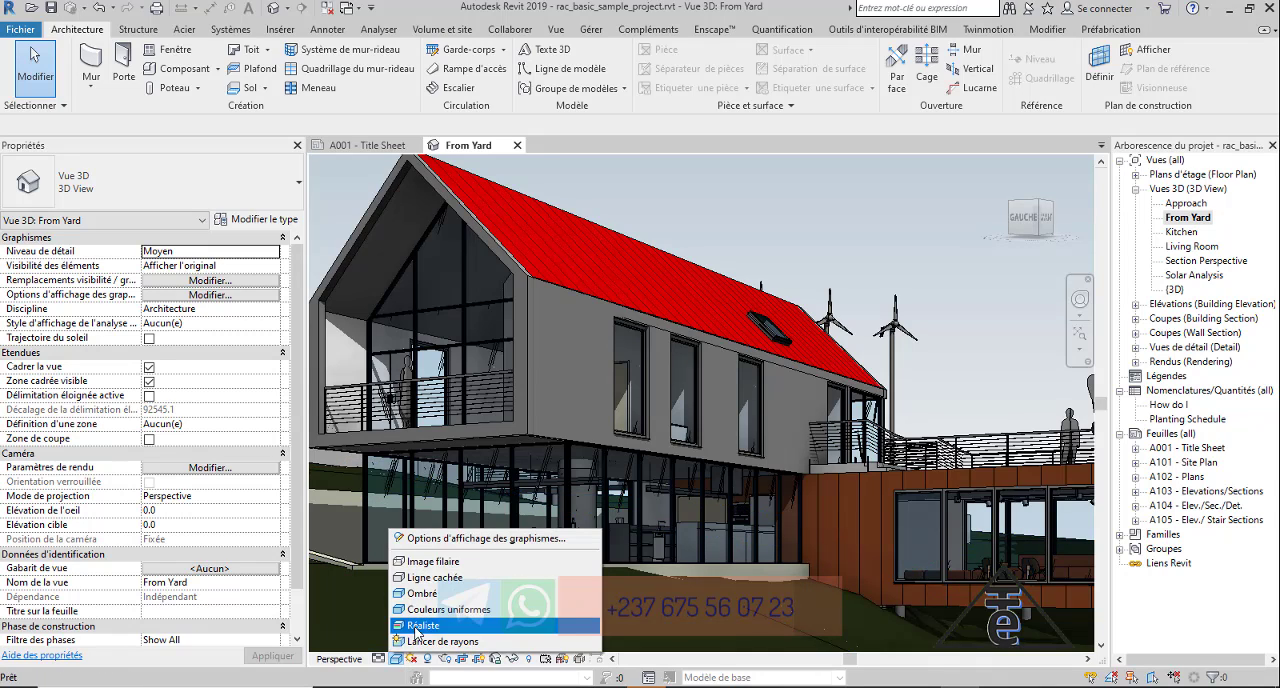
pyautogui.click(418, 625)
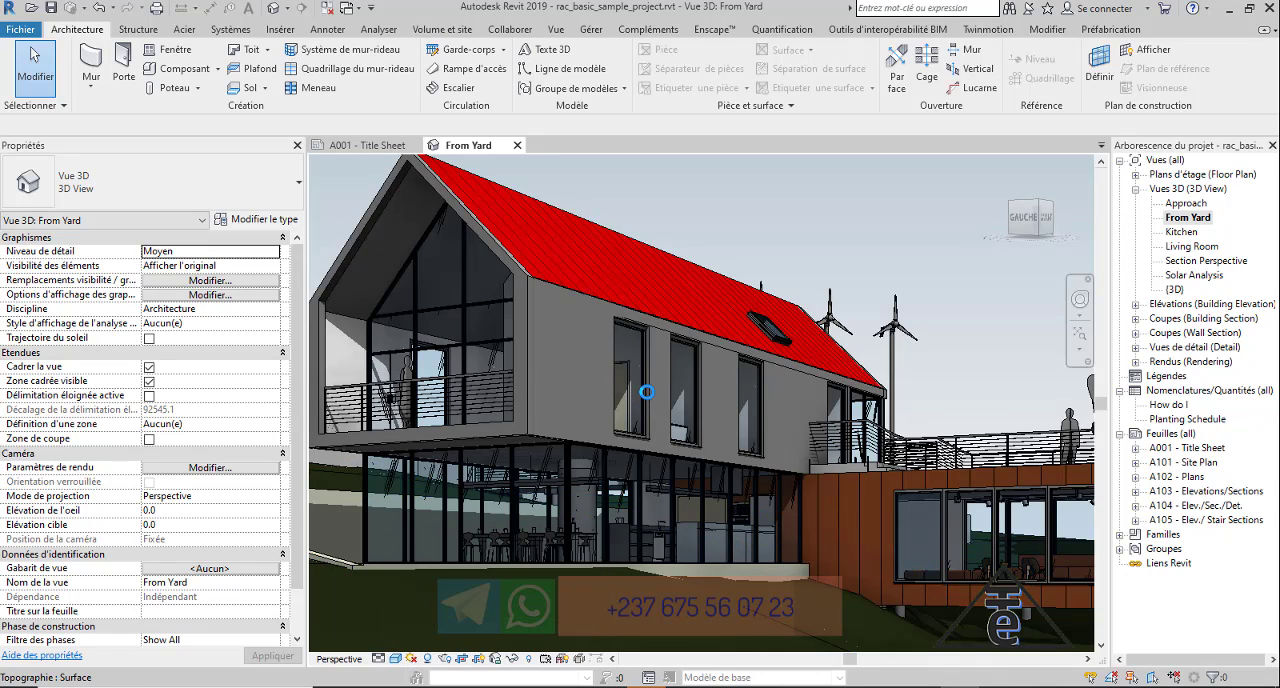
pyautogui.scroll(3, 582, 390)
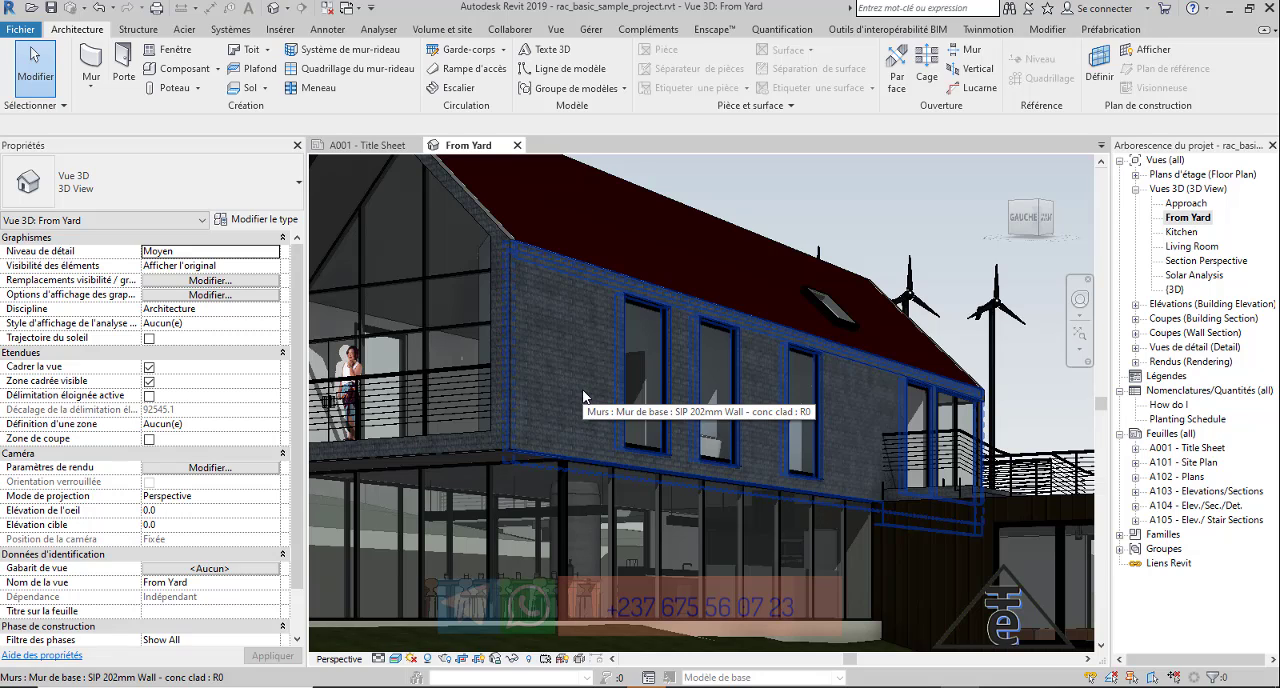
# Open the NDOP.jpg image of the upper-floor wall's exterior 0-NDOP material in the texture editor.
pyautogui.click(584, 397)
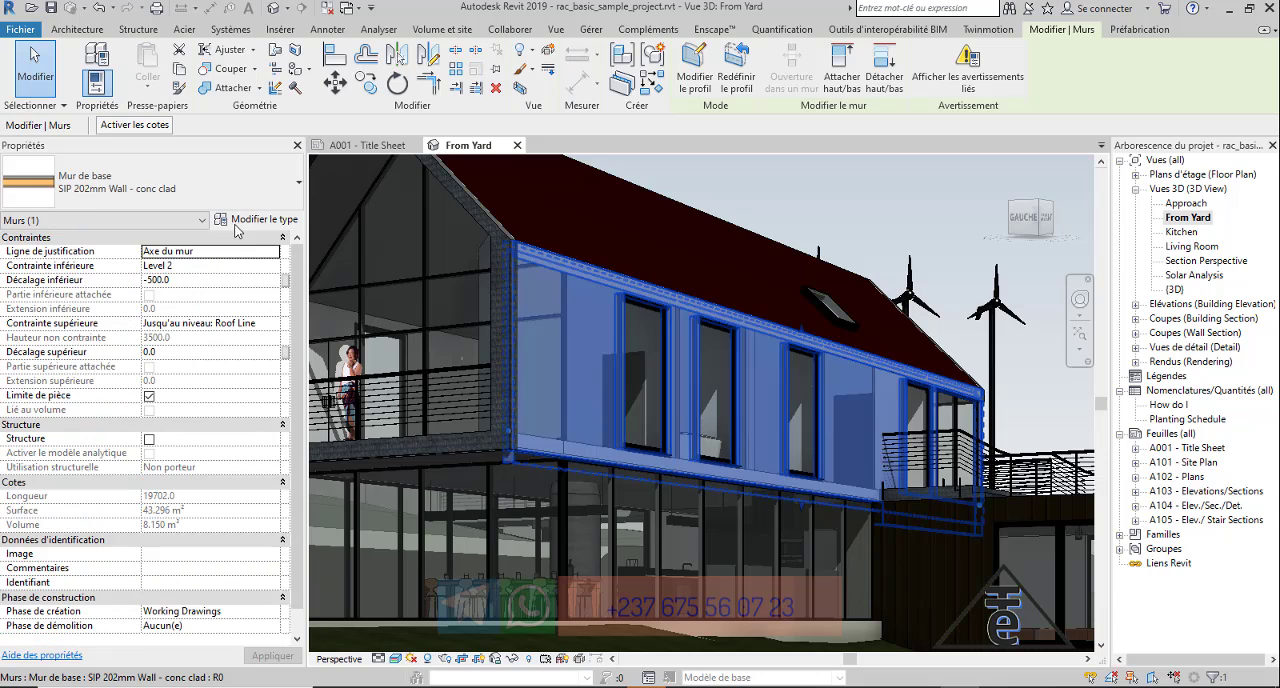
pyautogui.click(240, 221)
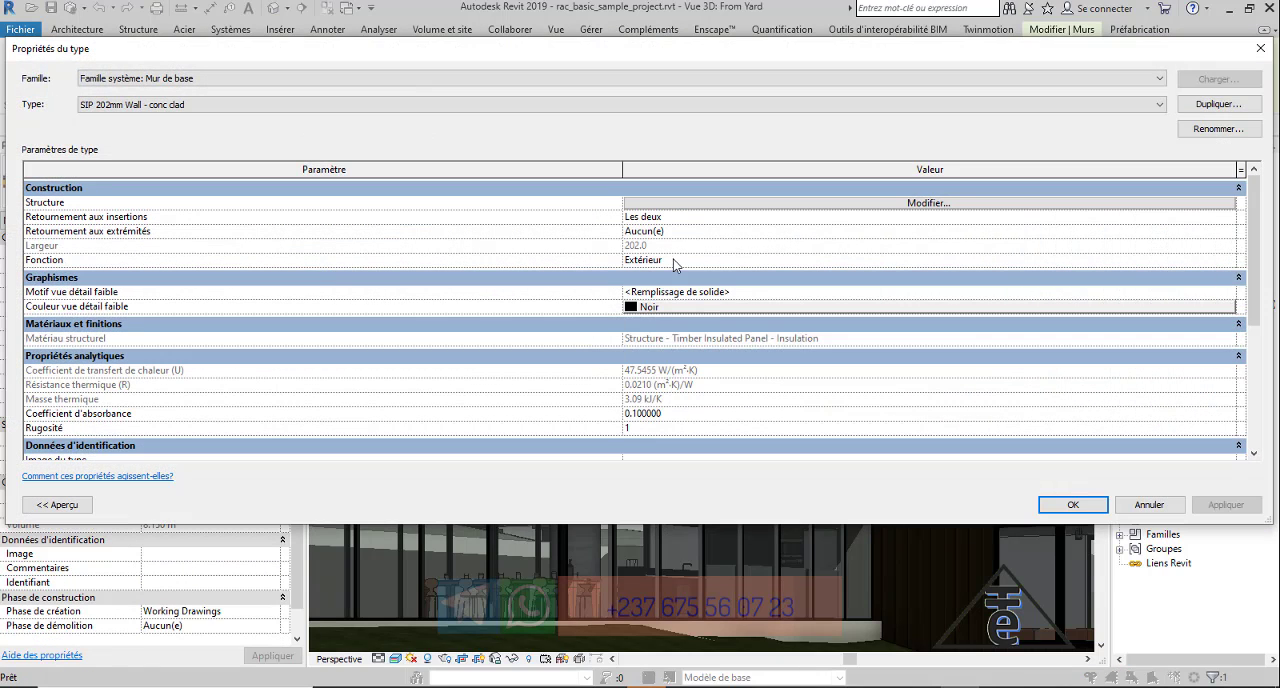
pyautogui.click(962, 203)
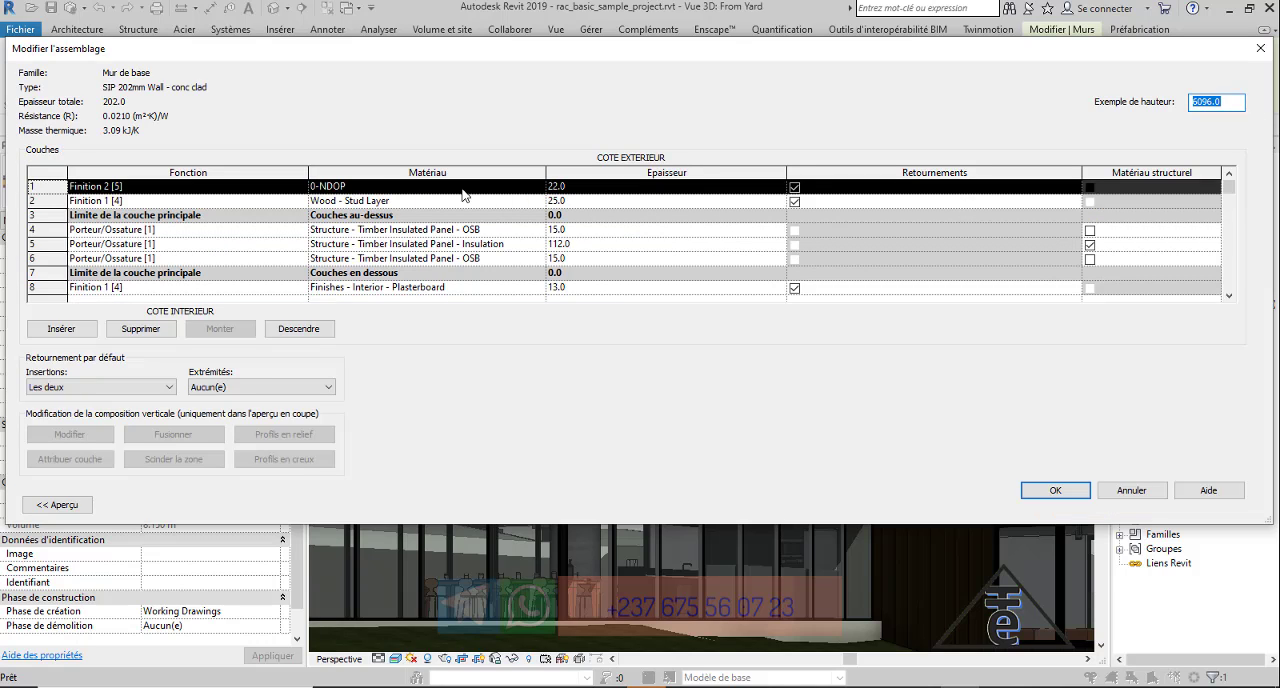
pyautogui.click(500, 187)
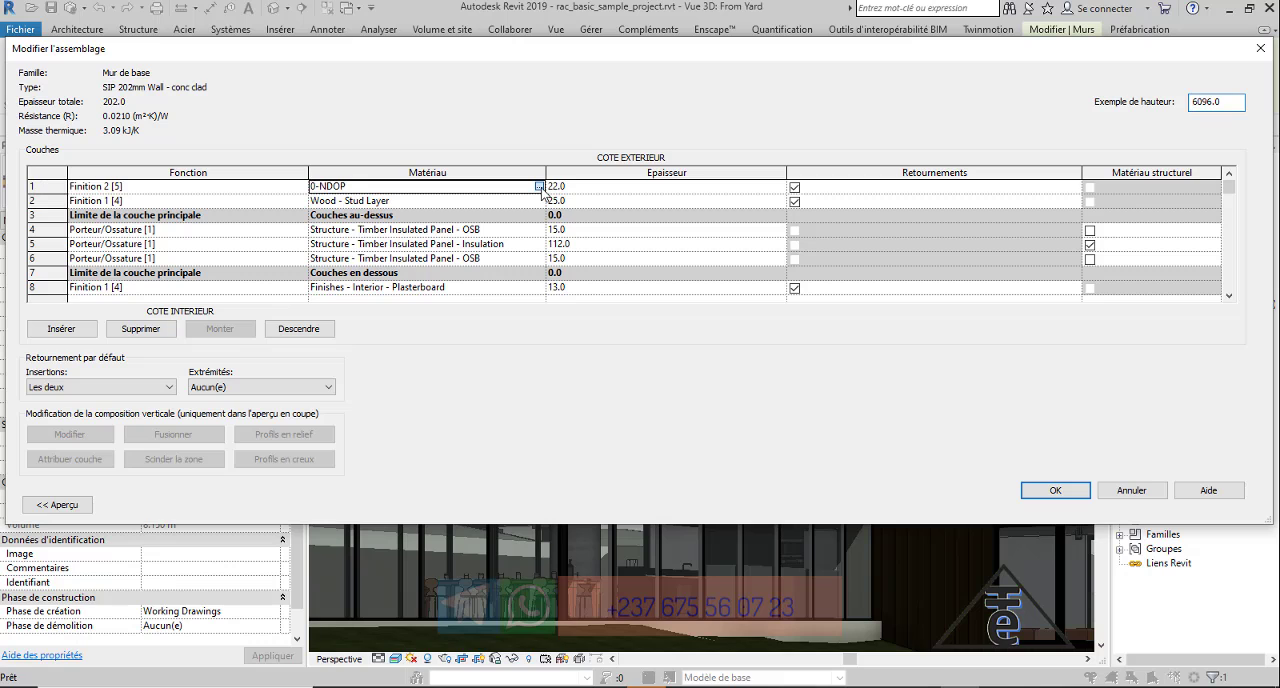
pyautogui.click(539, 186)
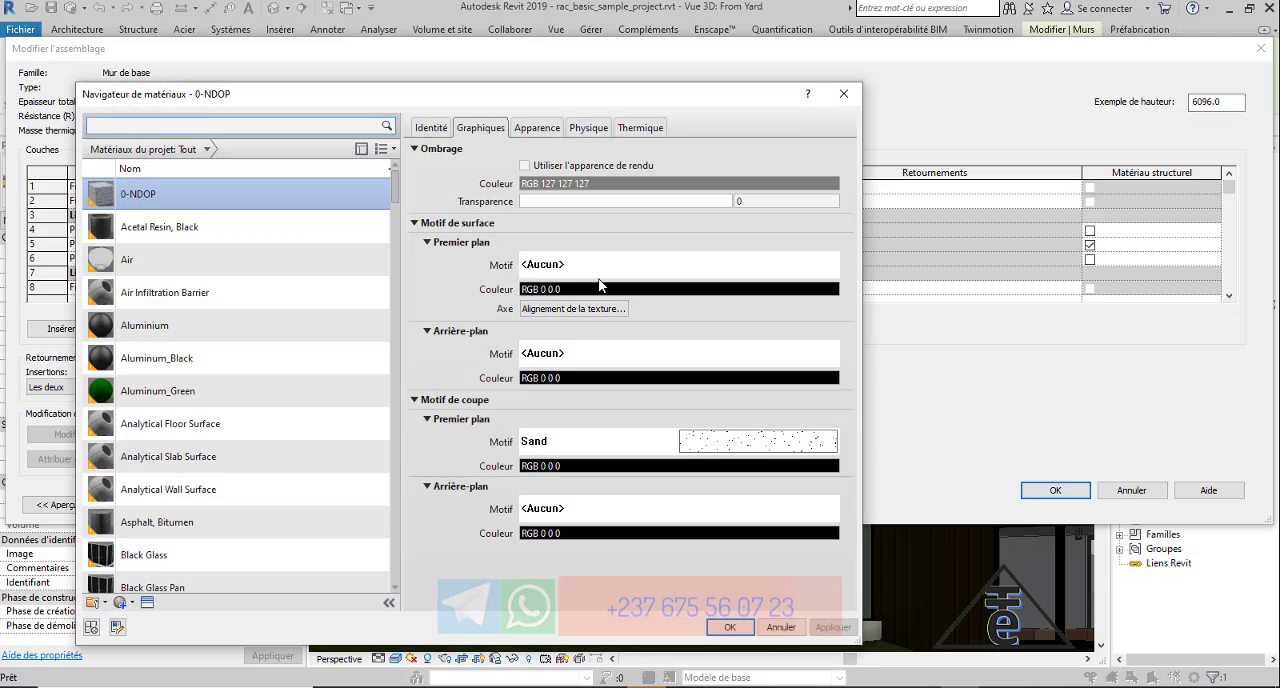
pyautogui.click(538, 128)
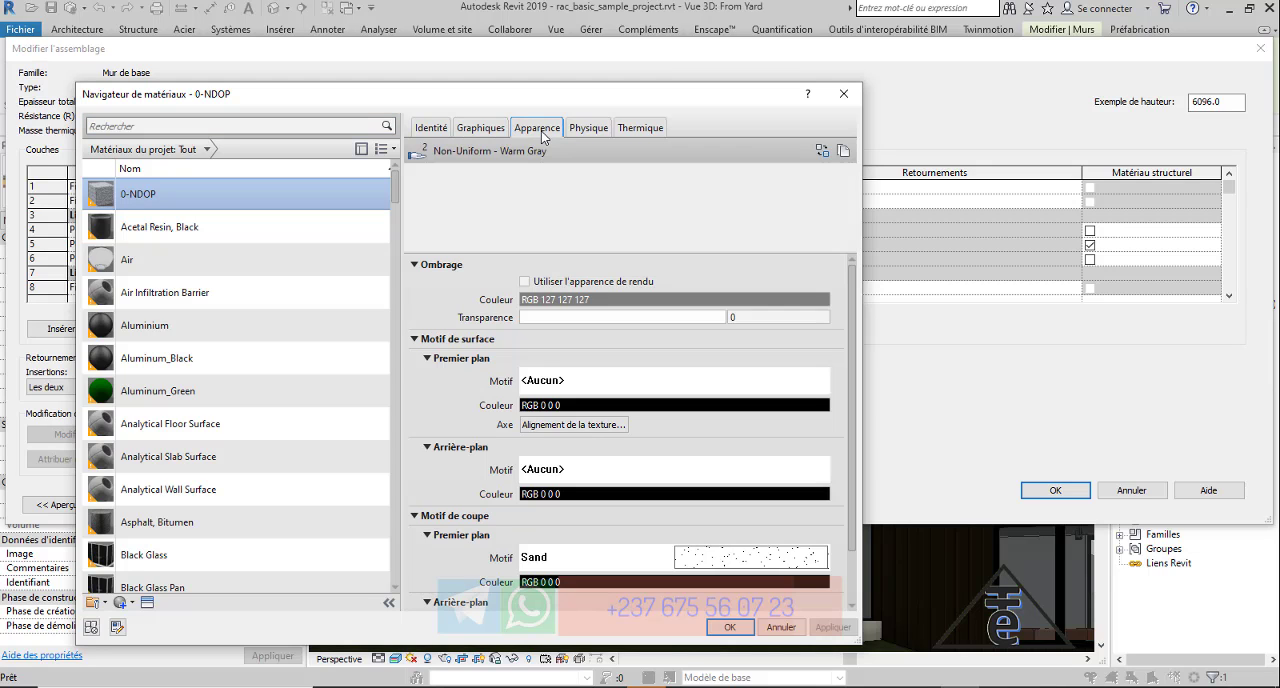
pyautogui.moveTo(743, 372)
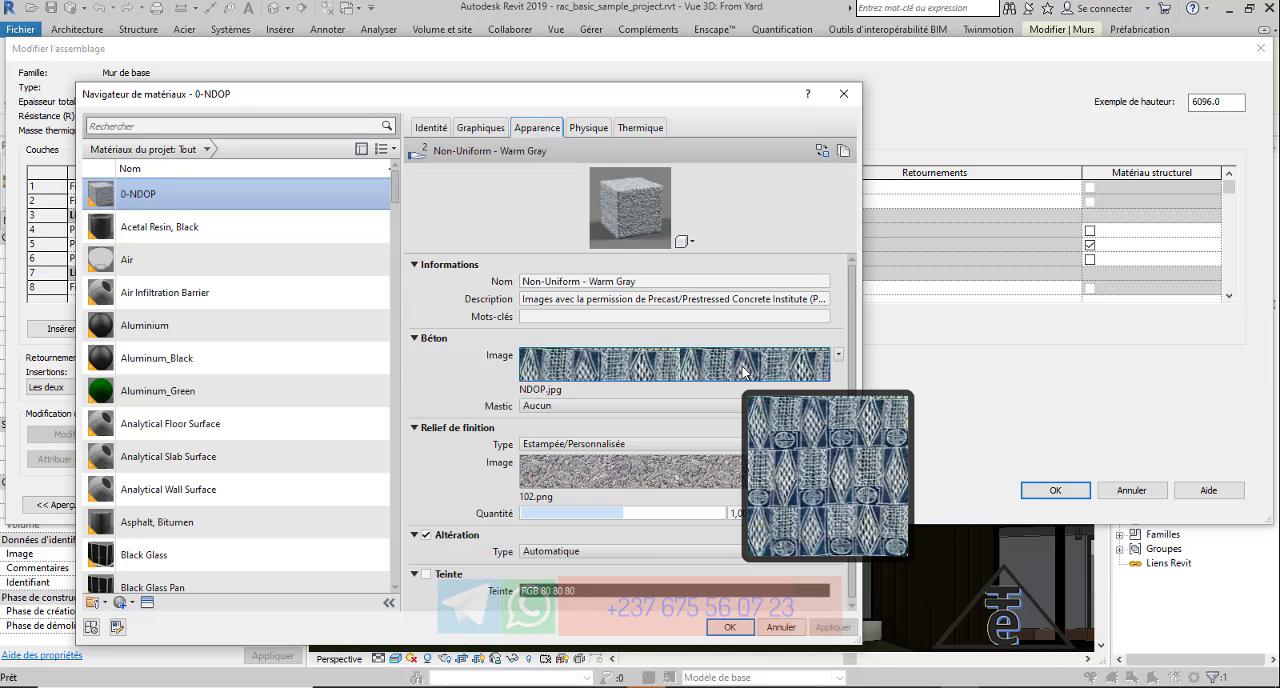
pyautogui.click(743, 372)
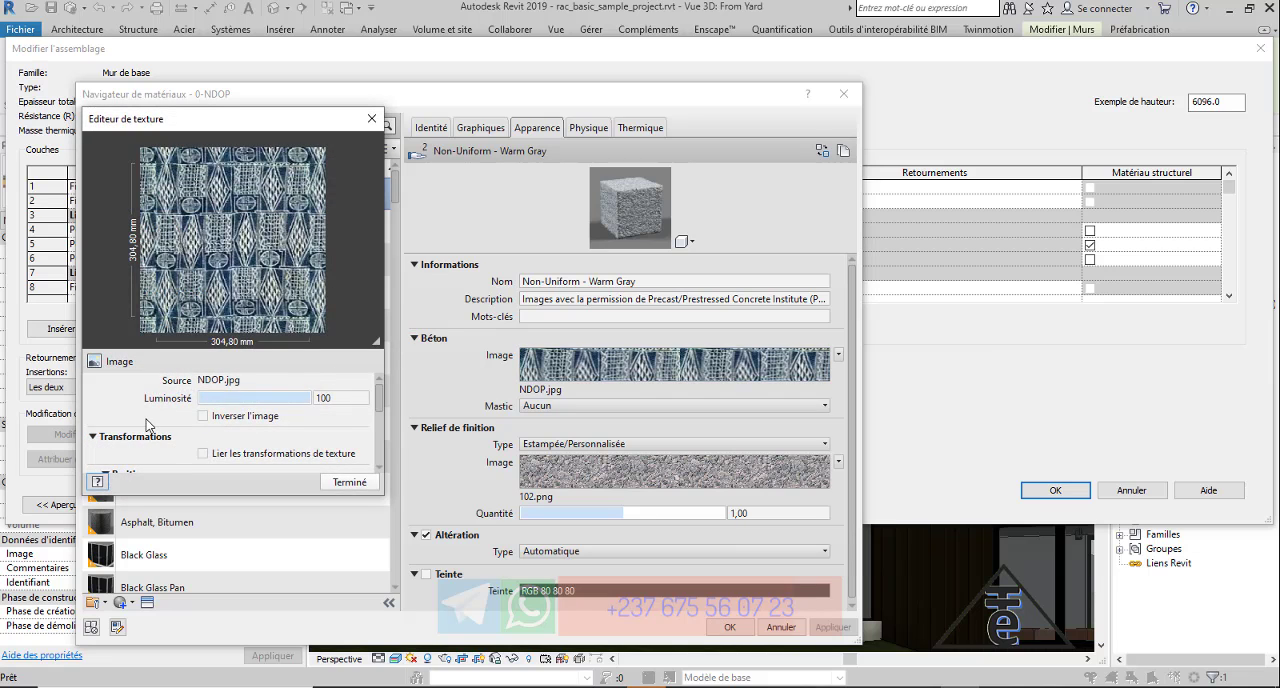
# Set the NDOP.jpg texture's sample size to 6000 mm wide and 6000 mm high and finish the texture edit.
pyautogui.moveTo(378, 397); pyautogui.dragTo(380, 451)
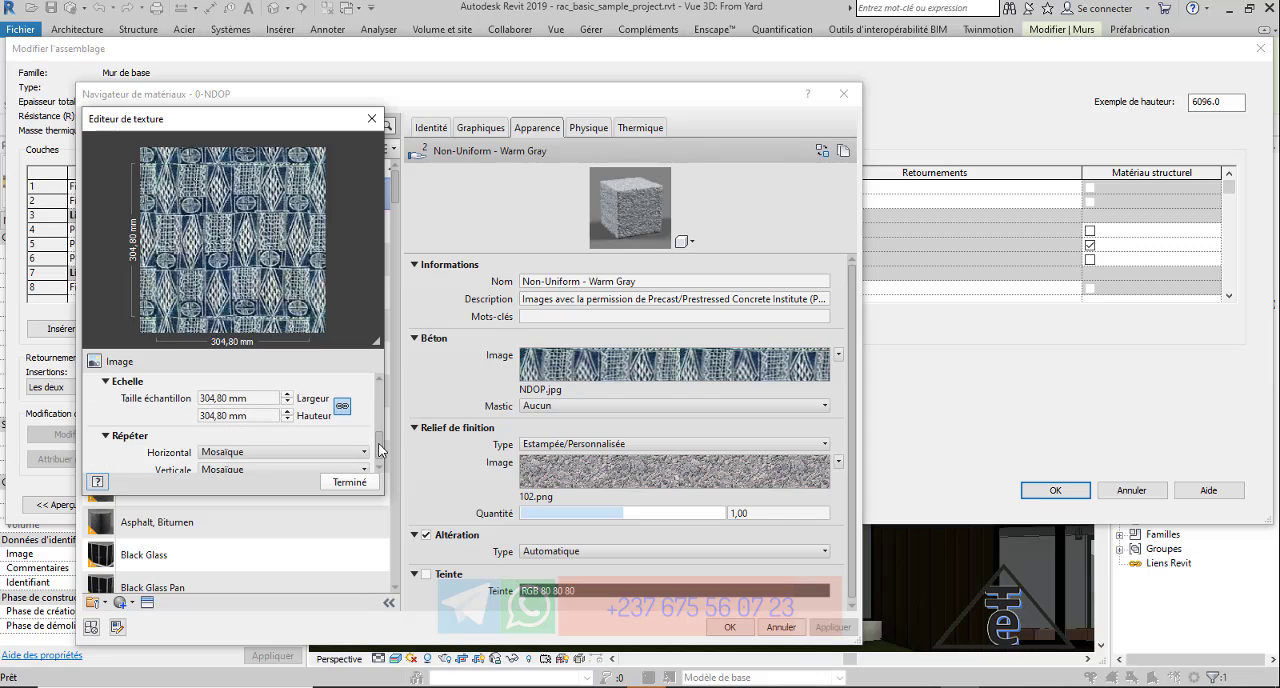
pyautogui.click(268, 400)
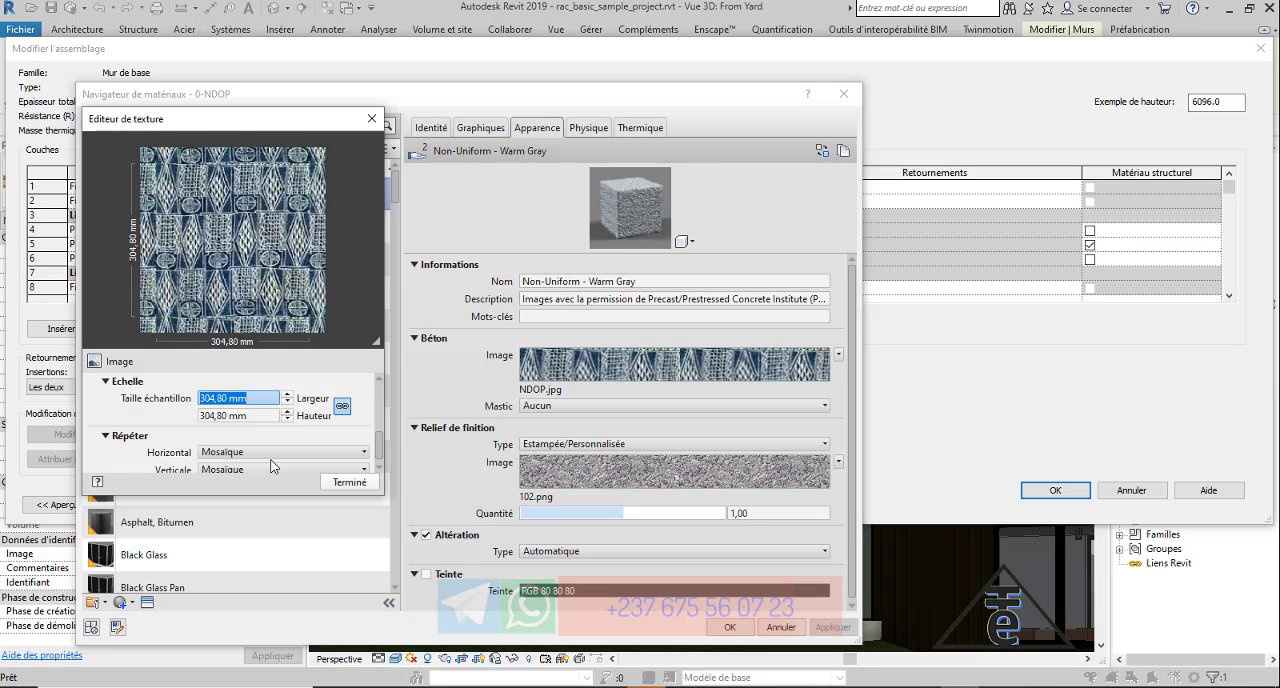
pyautogui.write('6000')
pyautogui.press('Tab')
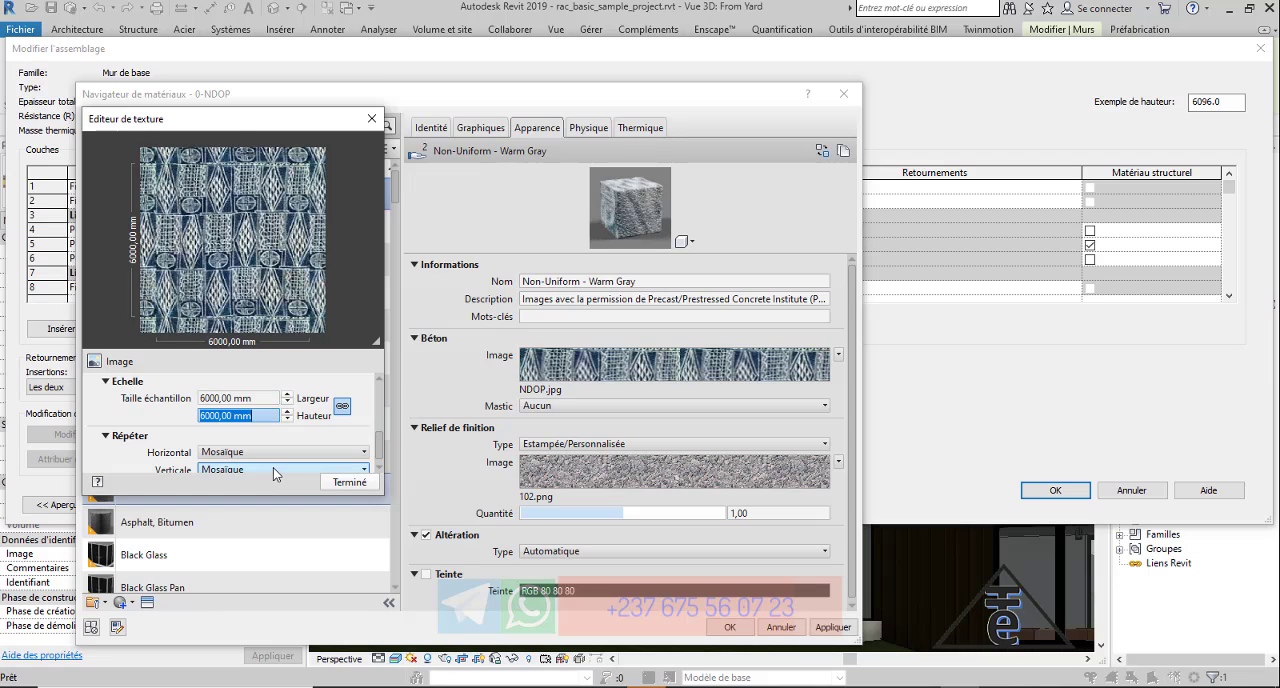
pyautogui.write('6000')
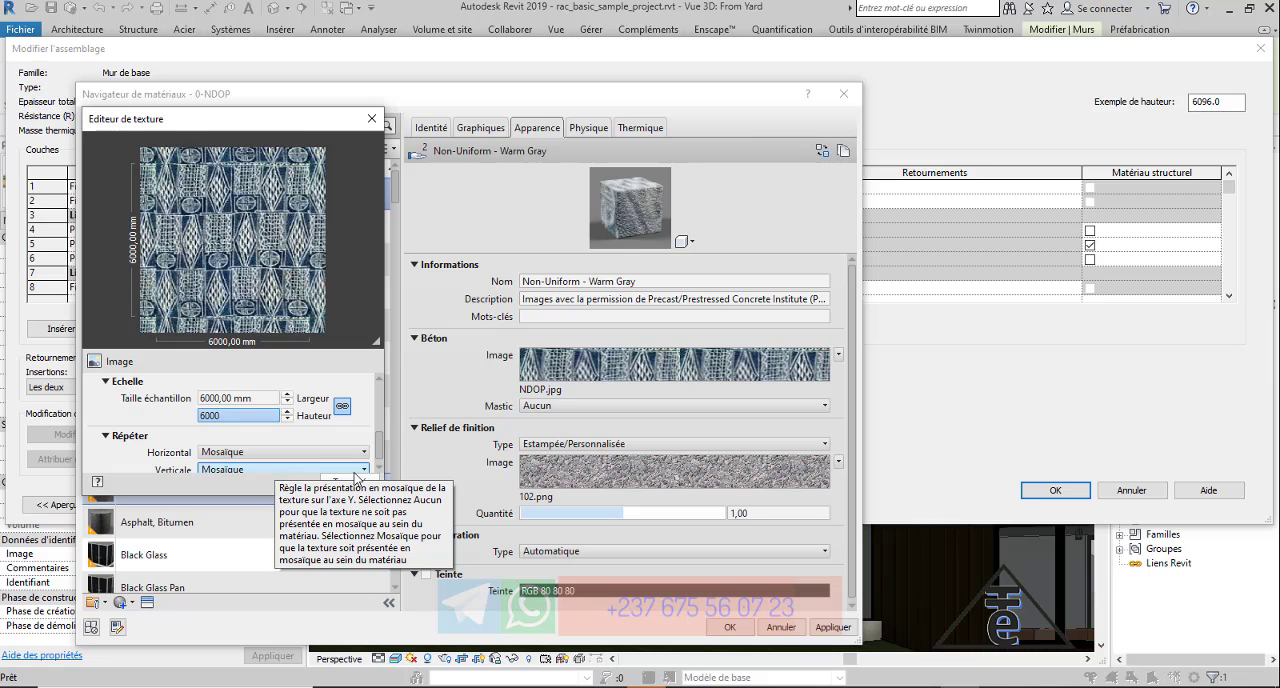
pyautogui.click(349, 482)
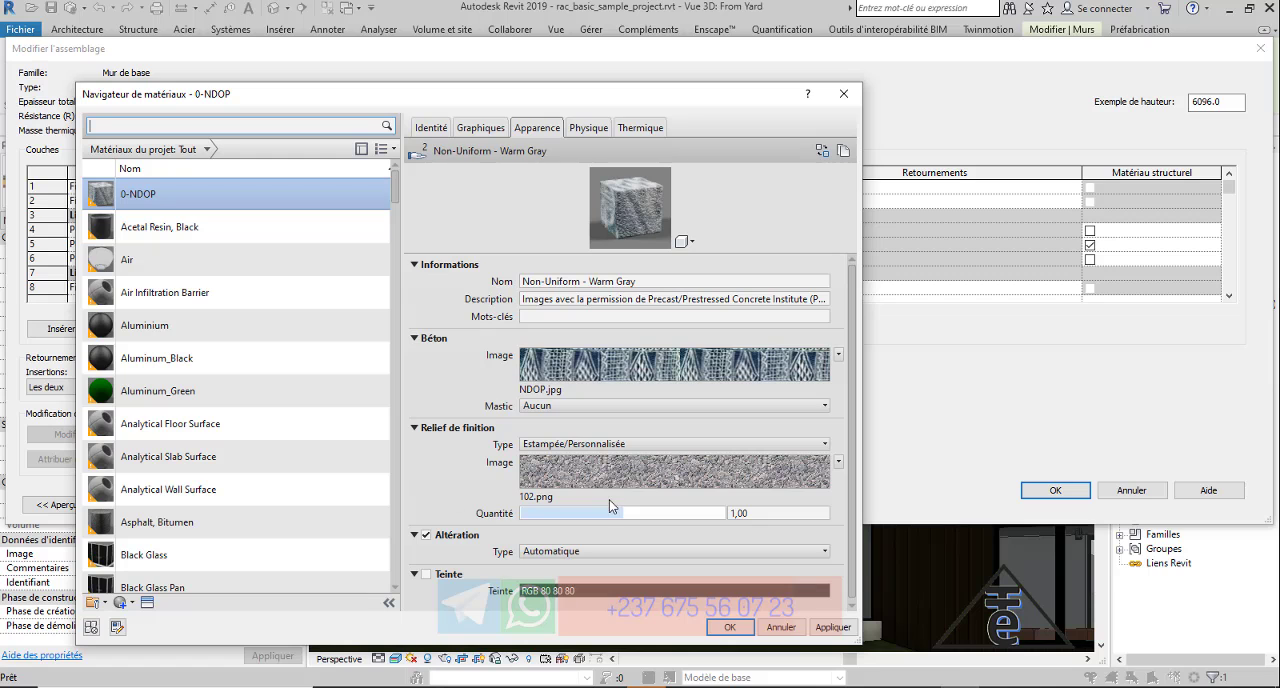
# Confirm the 0-NDOP material, wall assembly and type changes, then deselect the wall to inspect the rescaled pattern on the house.
pyautogui.click(730, 627)
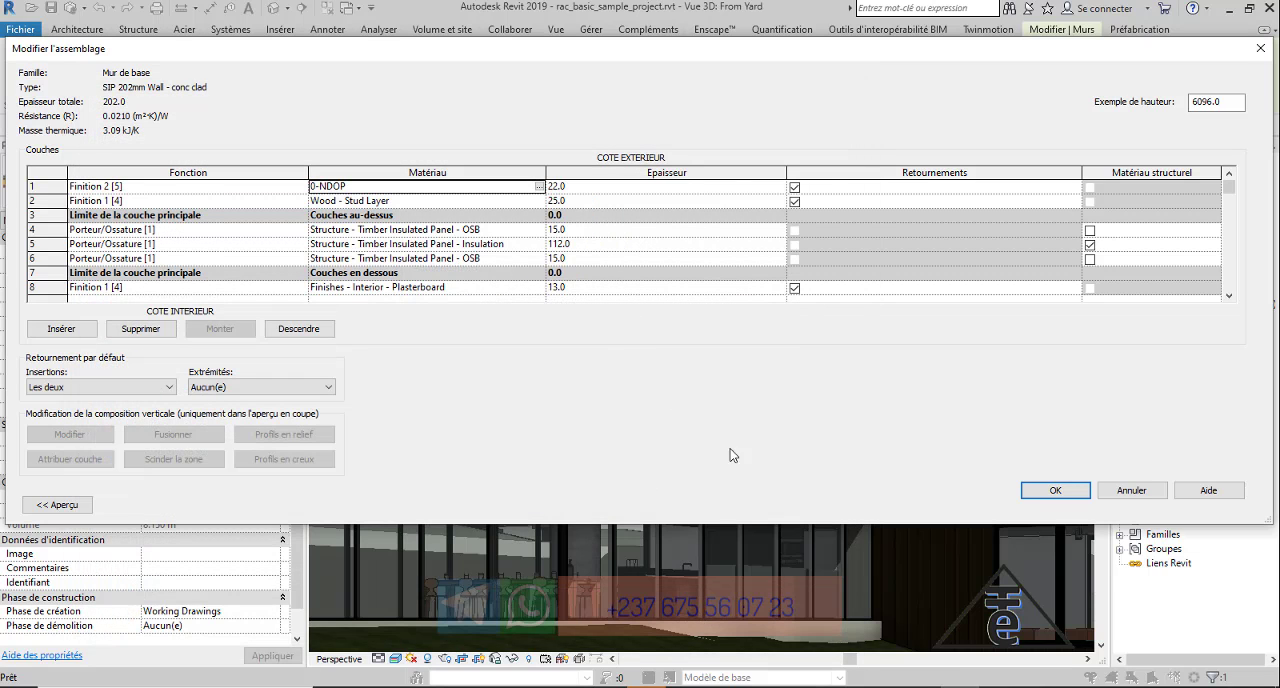
pyautogui.click(1056, 491)
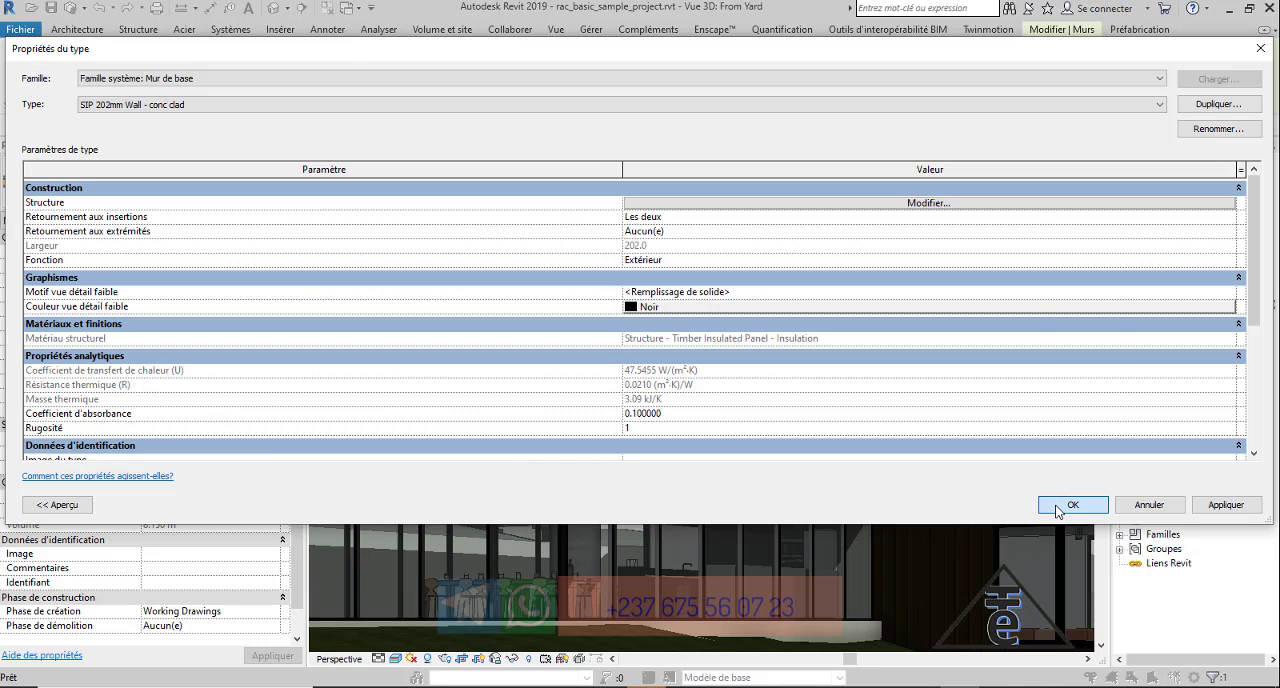
pyautogui.click(1057, 508)
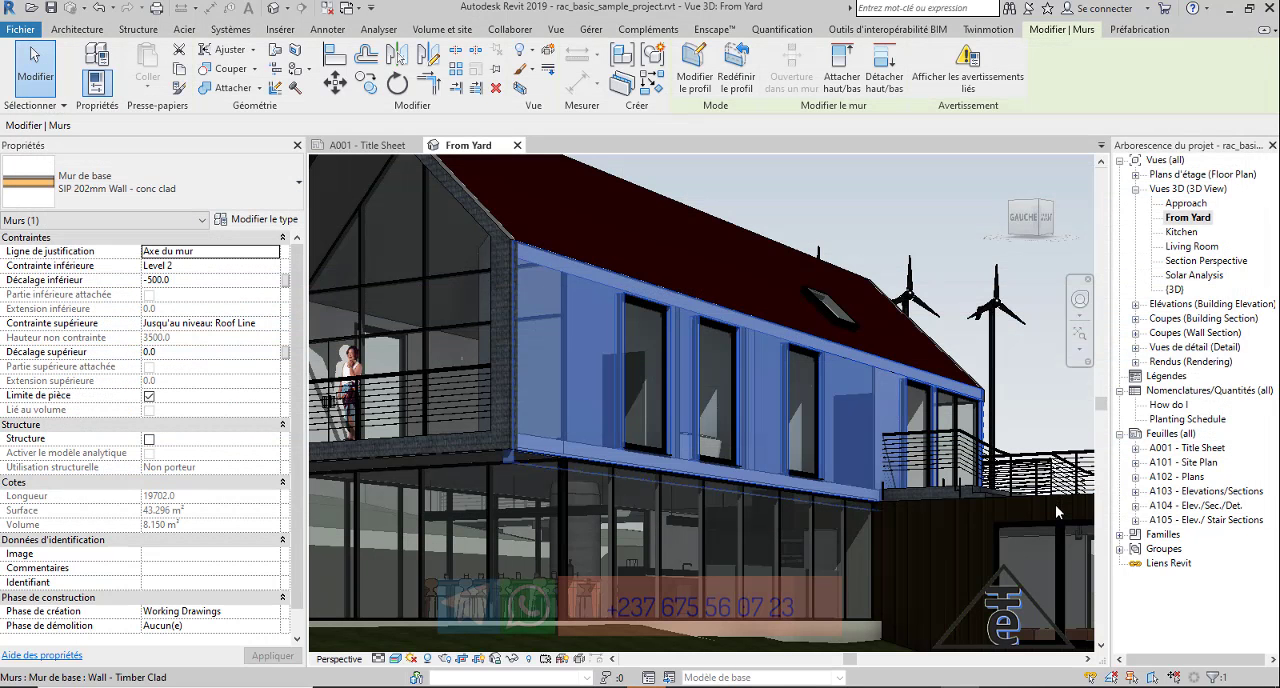
pyautogui.click(965, 193)
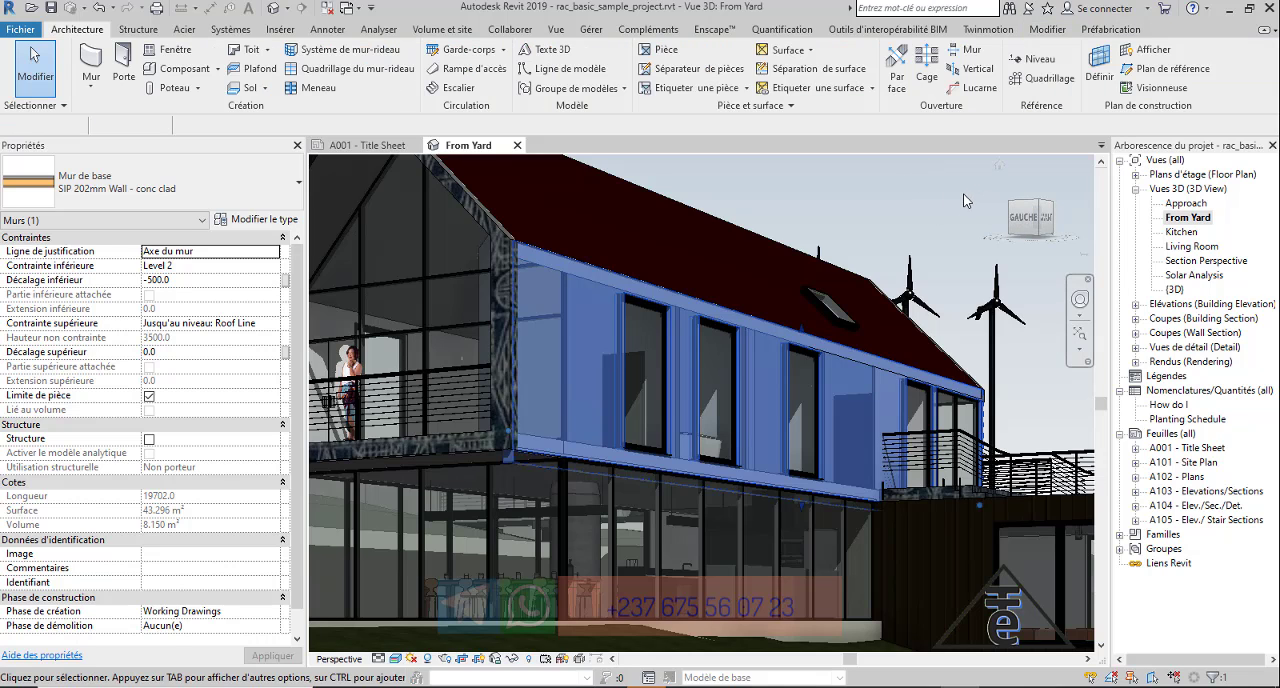
pyautogui.scroll(-2, 803, 398)
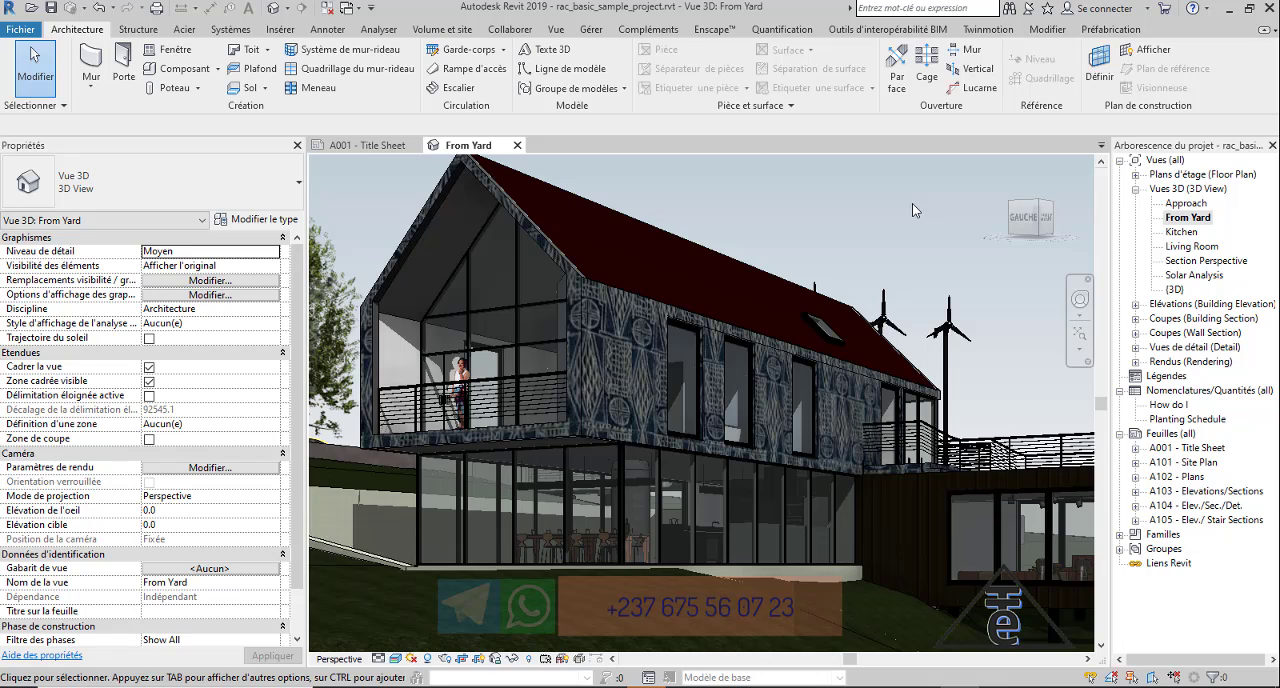
pyautogui.scroll(-4, 925, 230)
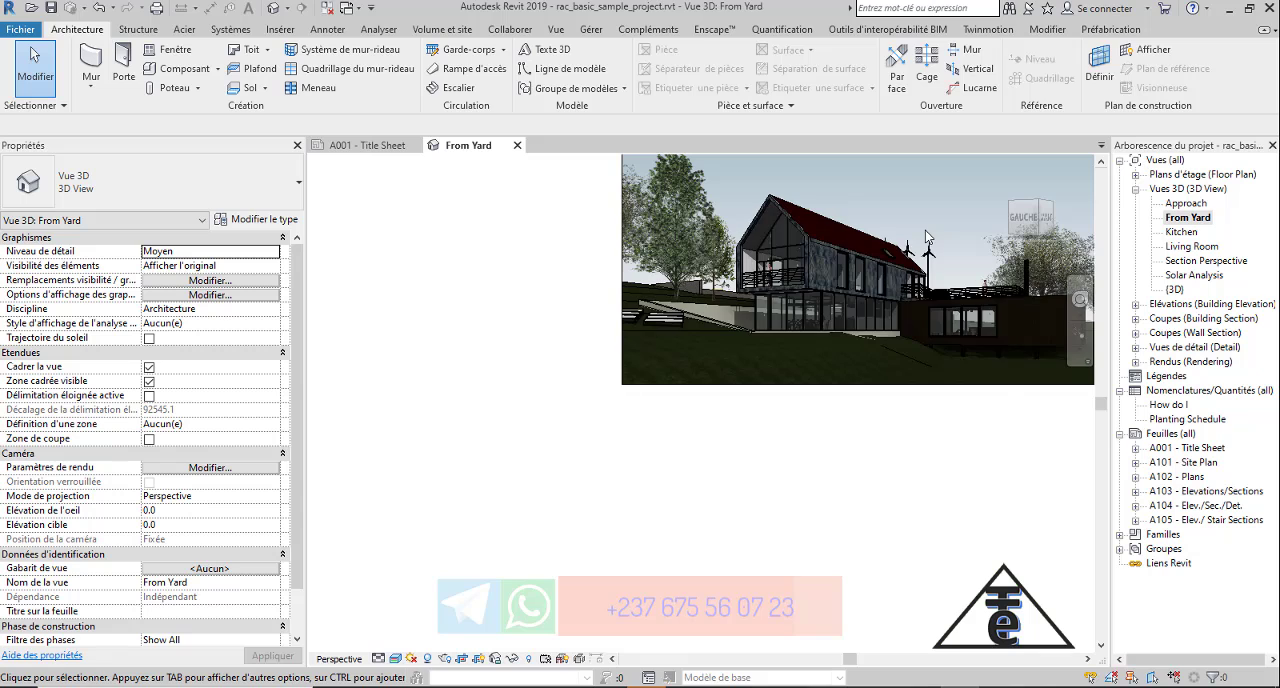
pyautogui.scroll(2, 925, 230)
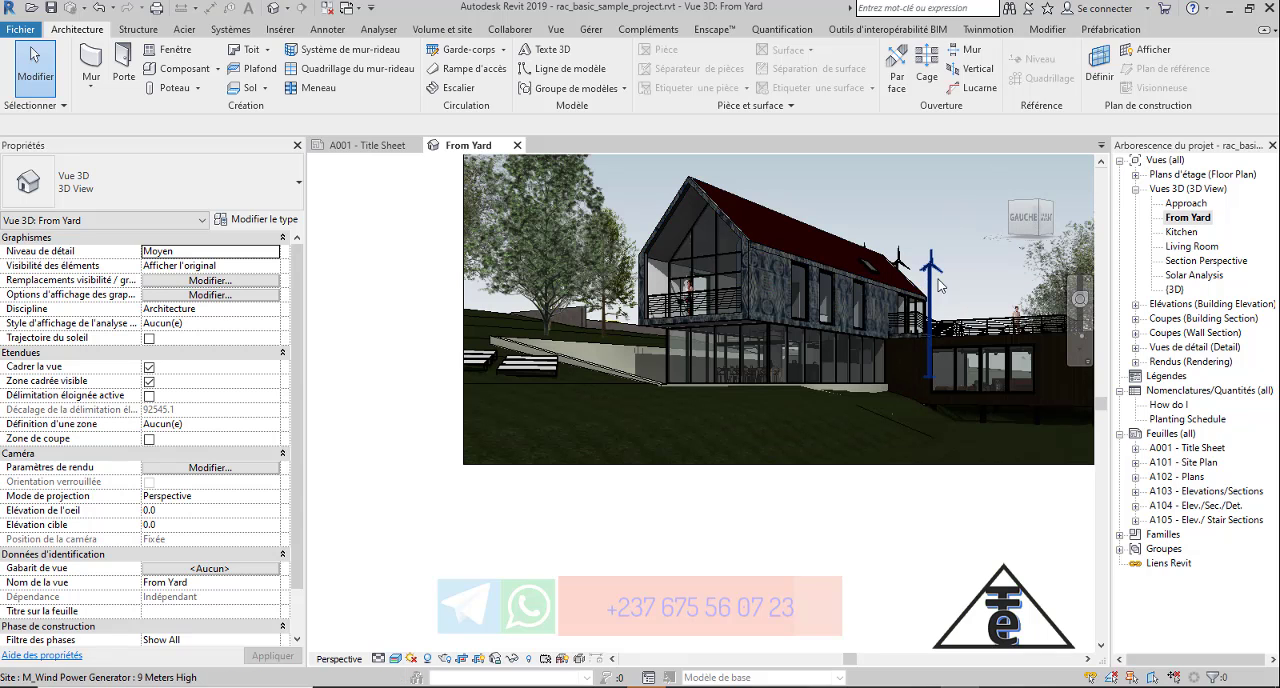
pyautogui.scroll(3, 985, 266)
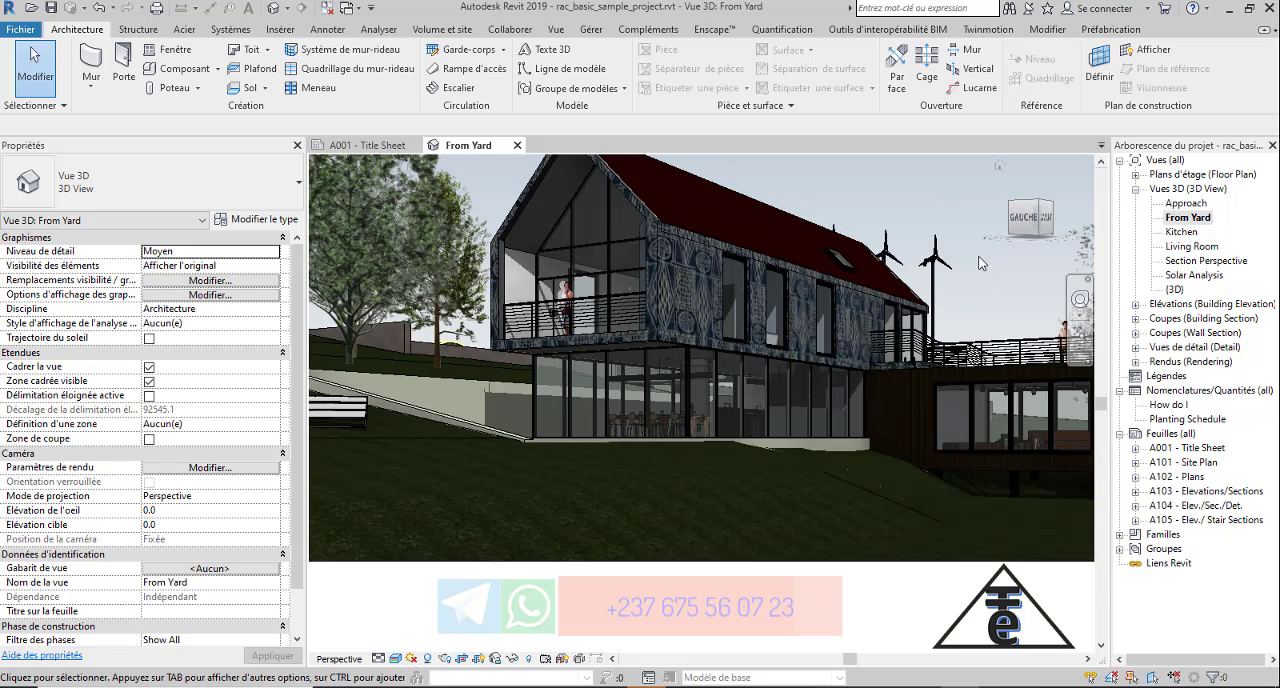